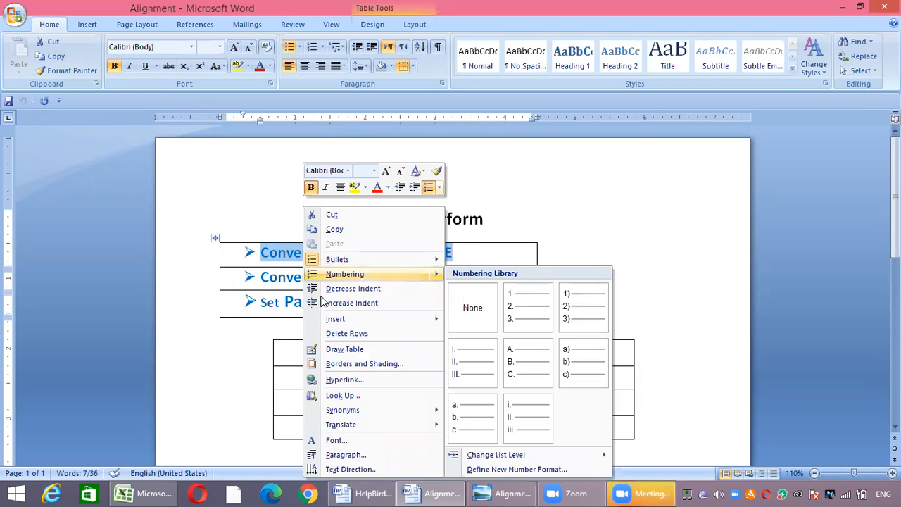
Apply the All caps font effect to the selected text in the first row of the upper table.
left_click(336, 439)
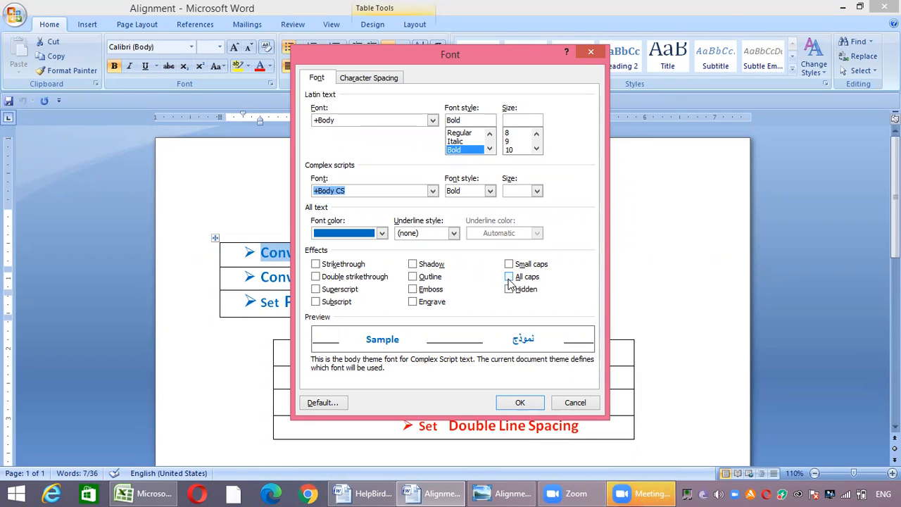
left_click(508, 279)
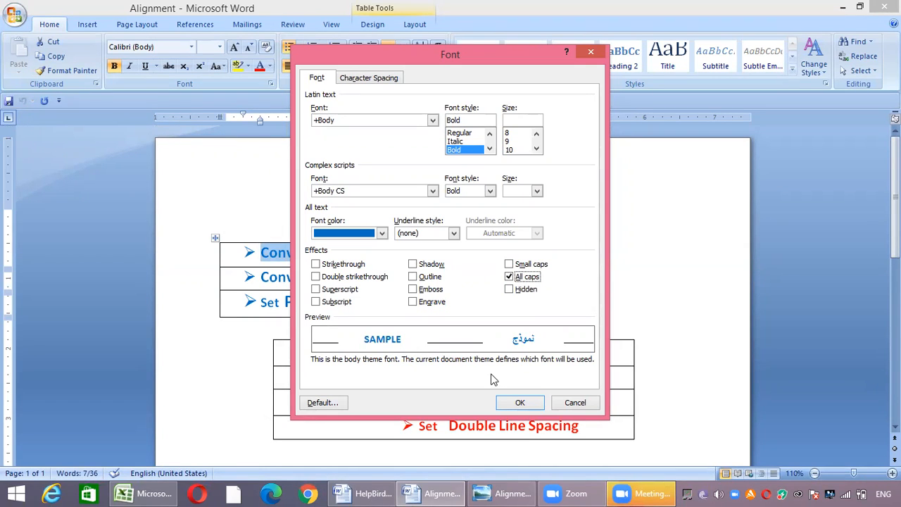
left_click(517, 407)
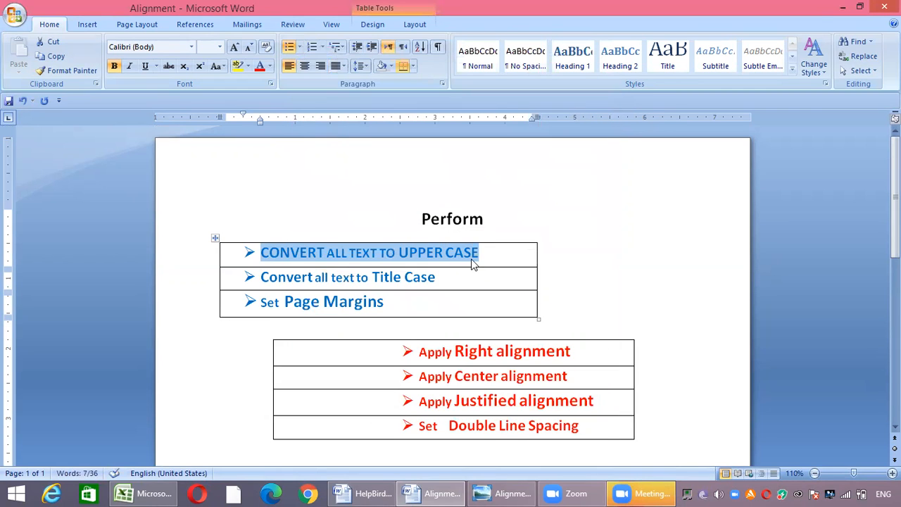
left_click(485, 252)
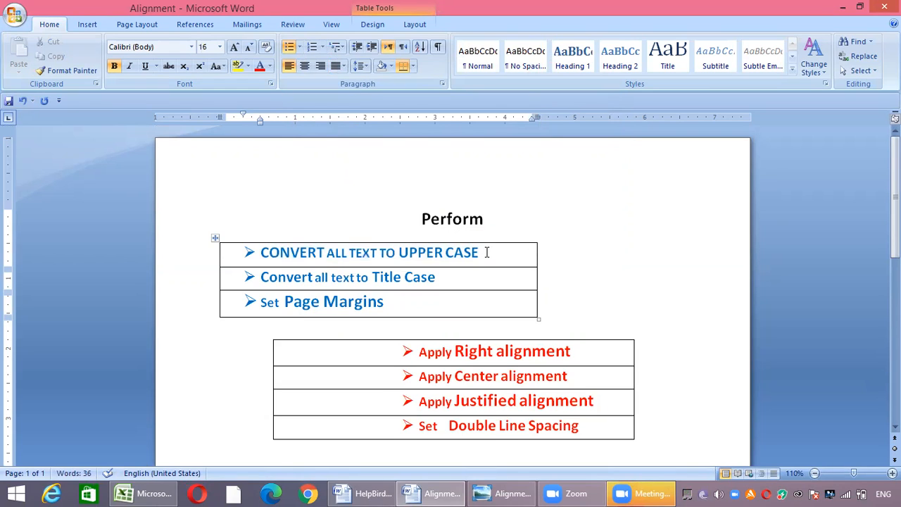
left_click(361, 275)
Switch to the HelpBirds document and split its first sentence, ending in "many countries.", into a separate paragraph.
left_click(366, 493)
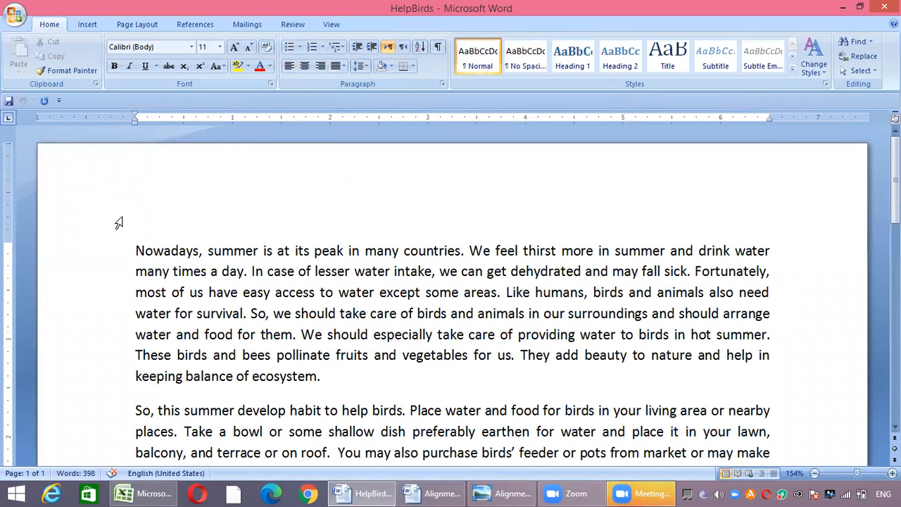
left_click(470, 251)
key("Return")
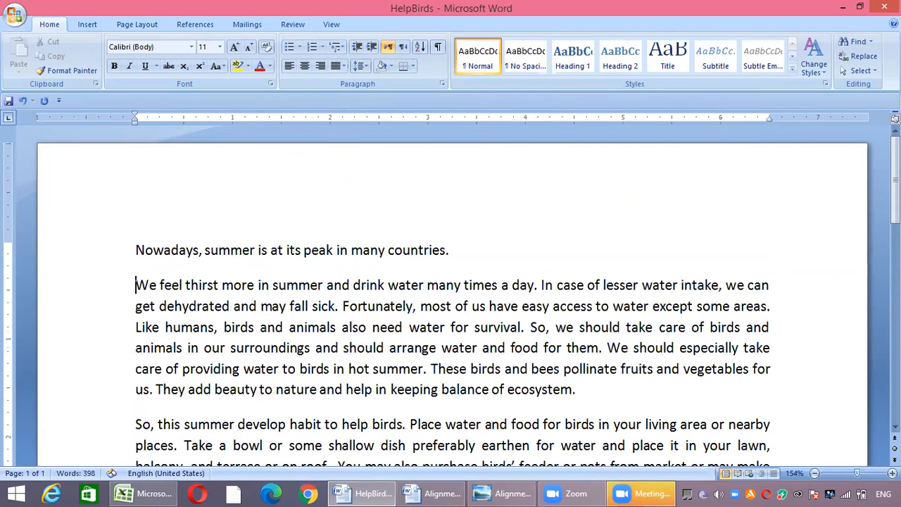
Apply the Title style to the sentence "Nowadays, summer is at its peak in many countries.".
left_click(450, 250)
left_click_drag(451, 250, 72, 243)
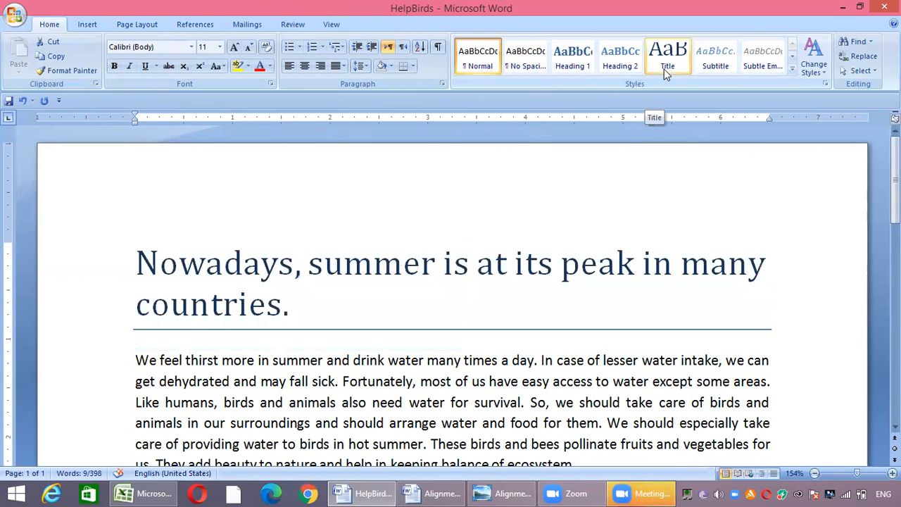
left_click(664, 69)
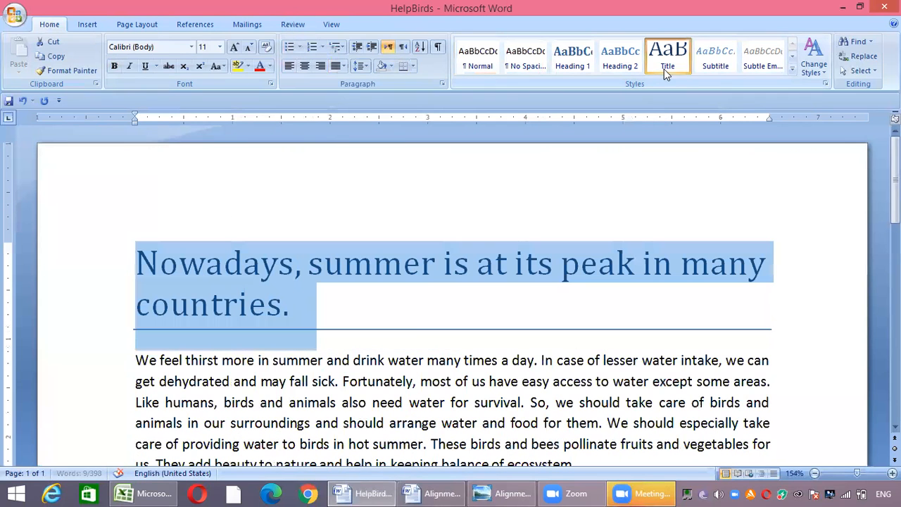
left_click(414, 314)
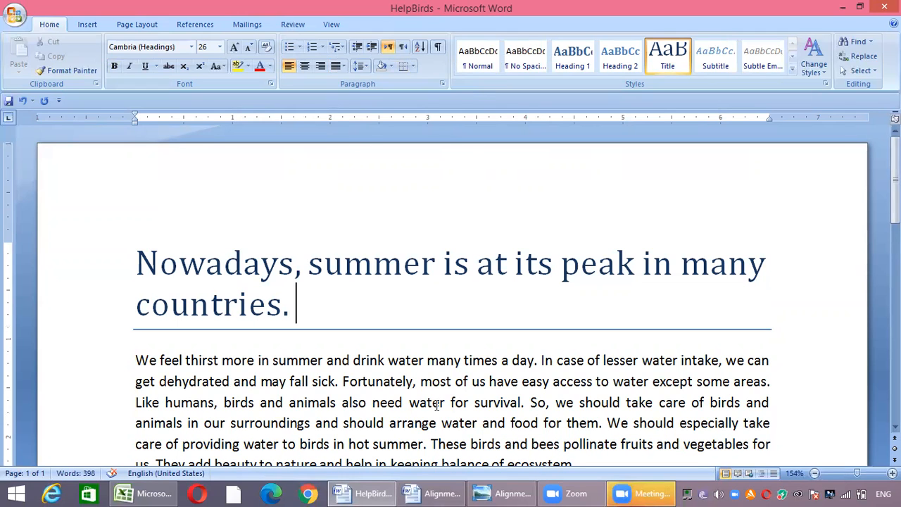
Check the task list in the Alignment picture, return to HelpBirds and look through the document to its end.
left_click(503, 493)
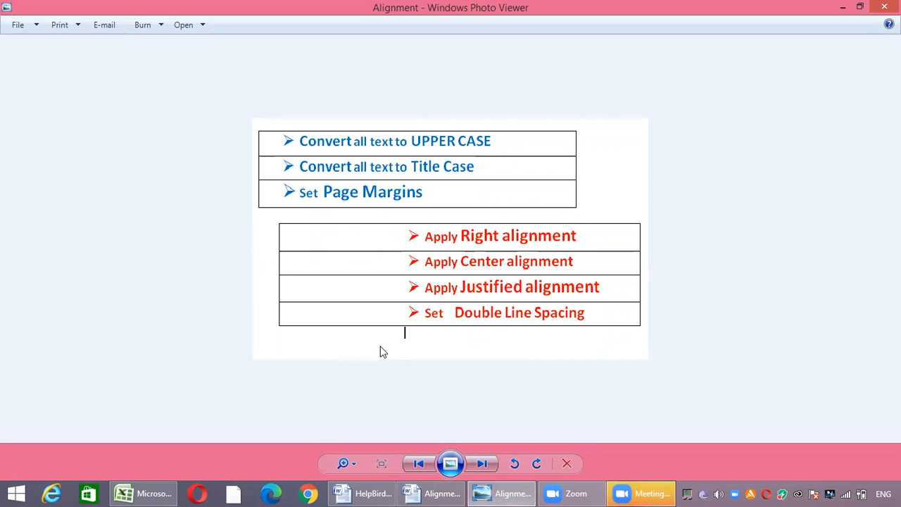
left_click(363, 493)
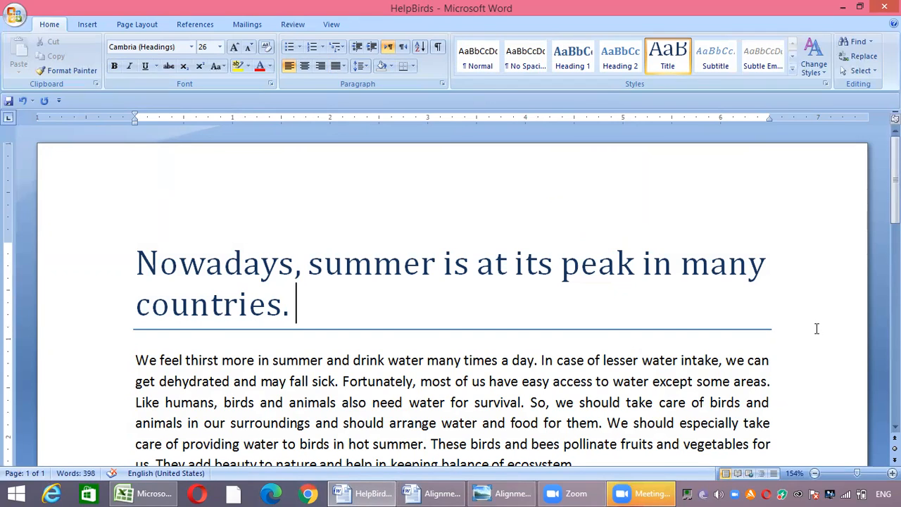
left_click(896, 295)
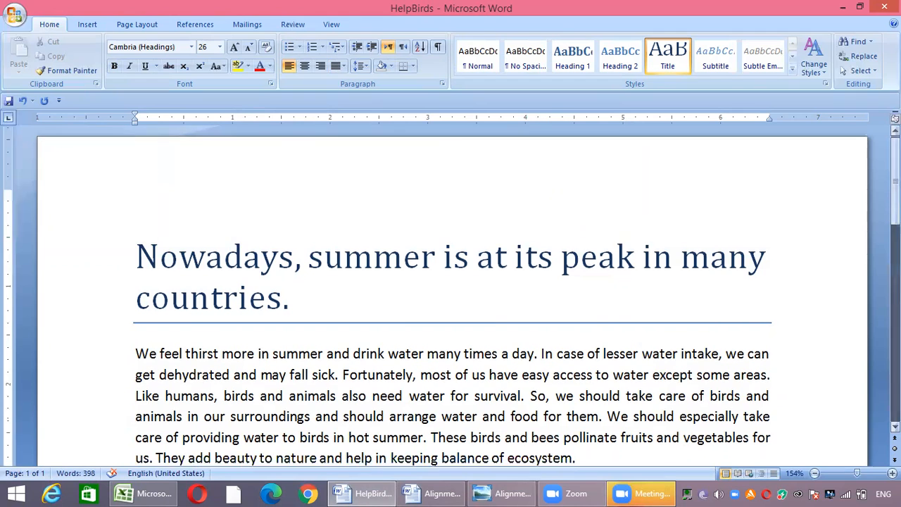
left_click(895, 401)
left_click(895, 415)
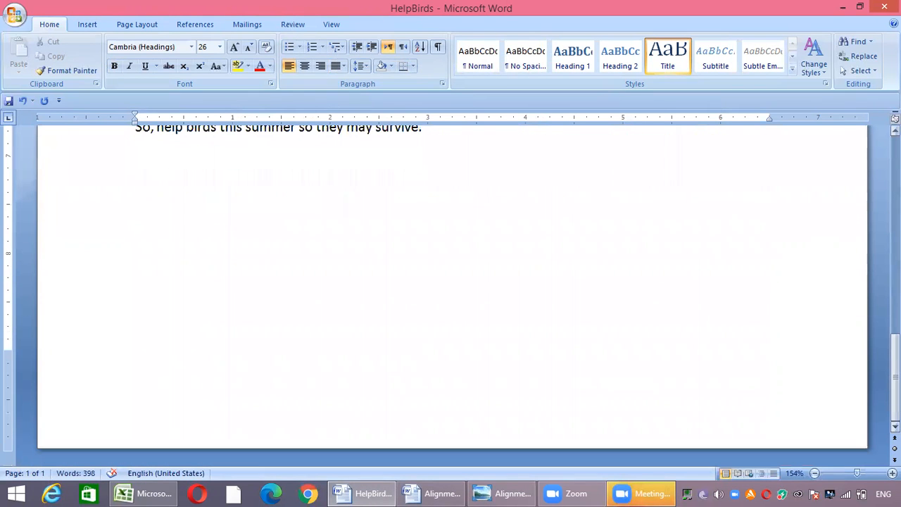
left_click_drag(895, 378, 895, 177)
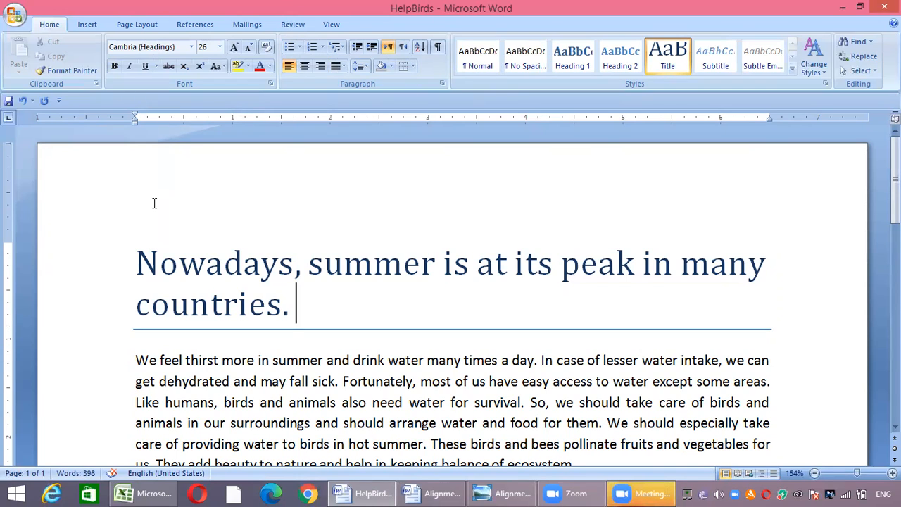
Open the custom margin settings for the page and set the top margin to 2".
left_click(126, 27)
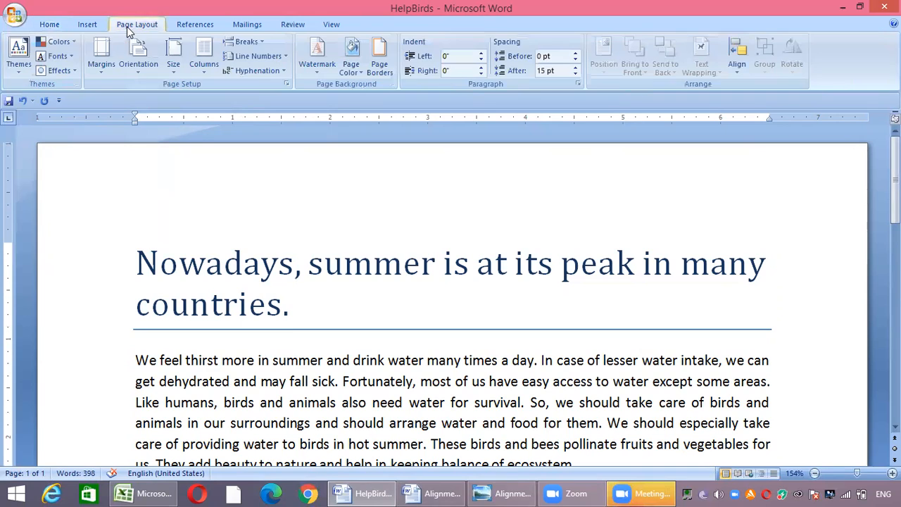
left_click(101, 62)
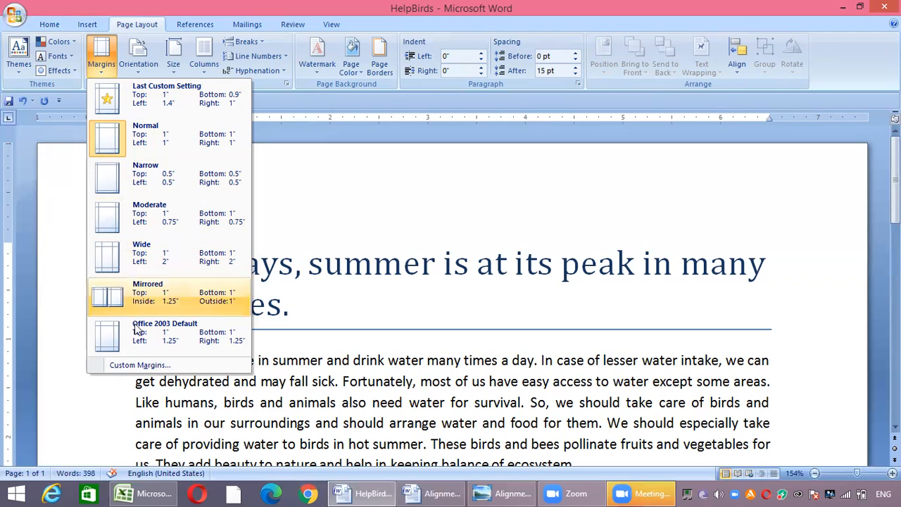
left_click(149, 366)
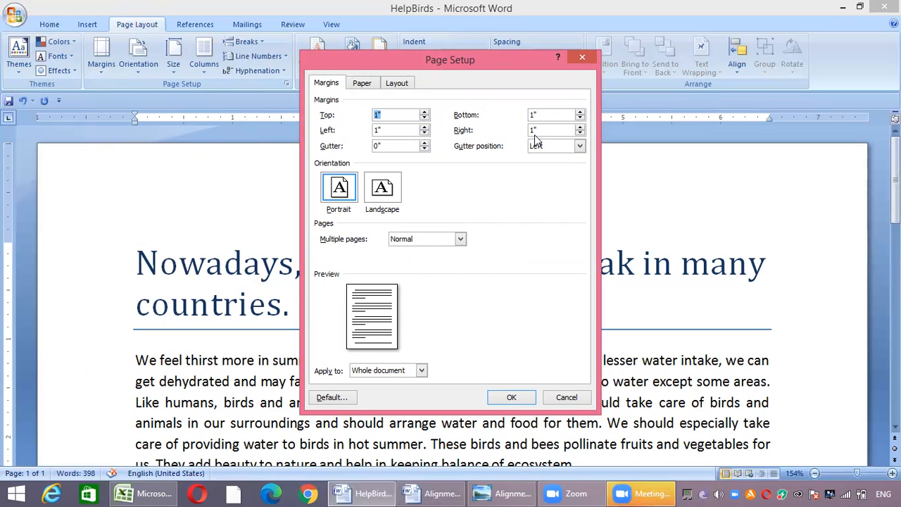
left_click(425, 114)
left_click(424, 115)
left_click(424, 115)
left_click(425, 114)
left_click(424, 112)
left_click(424, 112)
left_click(424, 113)
left_click(423, 112)
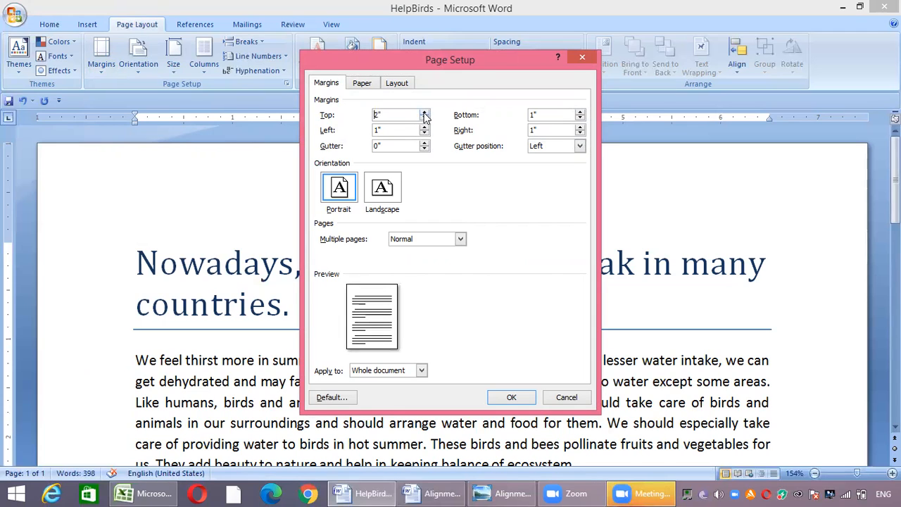
Set the bottom page margin to 1.5".
left_click(580, 111)
left_click(580, 111)
left_click(580, 111)
left_click(580, 111)
left_click(580, 111)
Set the left and right page margins to 0.5" and apply the custom margins to the whole document.
left_click(425, 133)
left_click(424, 134)
left_click(425, 134)
left_click(424, 134)
left_click(579, 134)
left_click(580, 133)
left_click(580, 134)
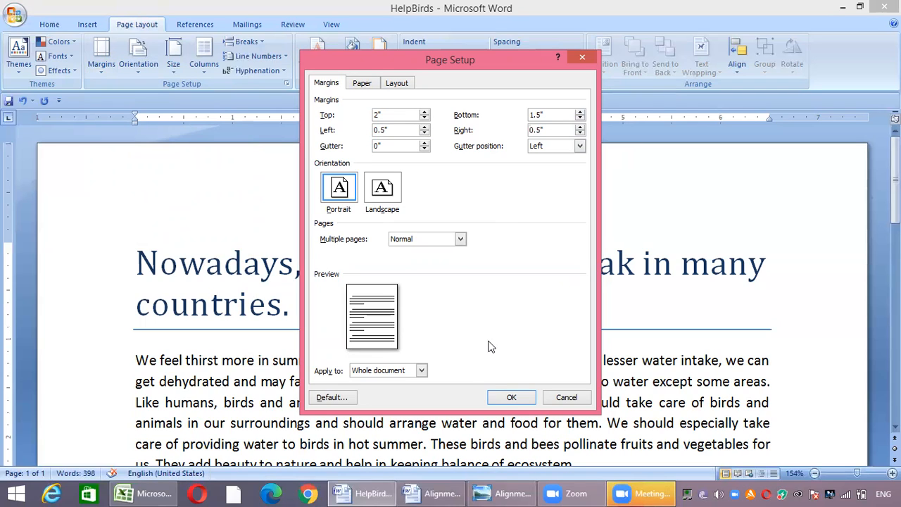
left_click(507, 398)
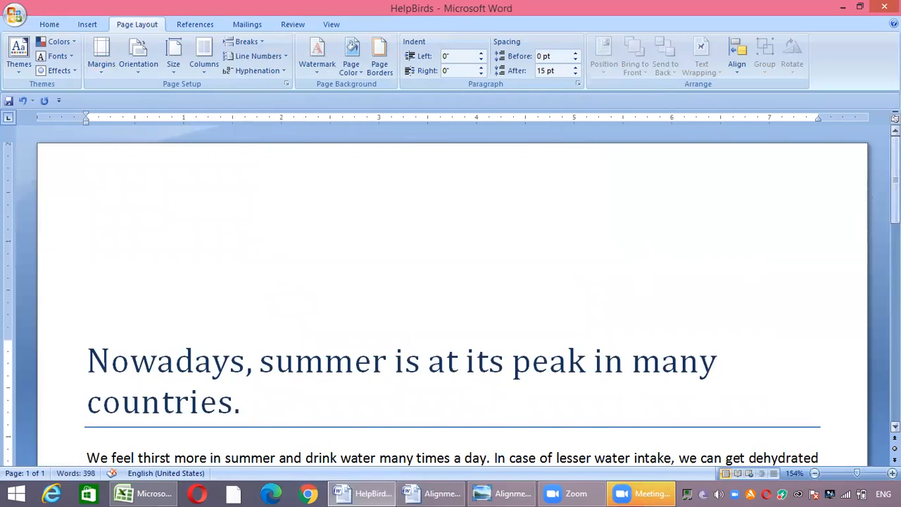
scroll(450, 299, "down", 3)
scroll(267, 258, "down", 3)
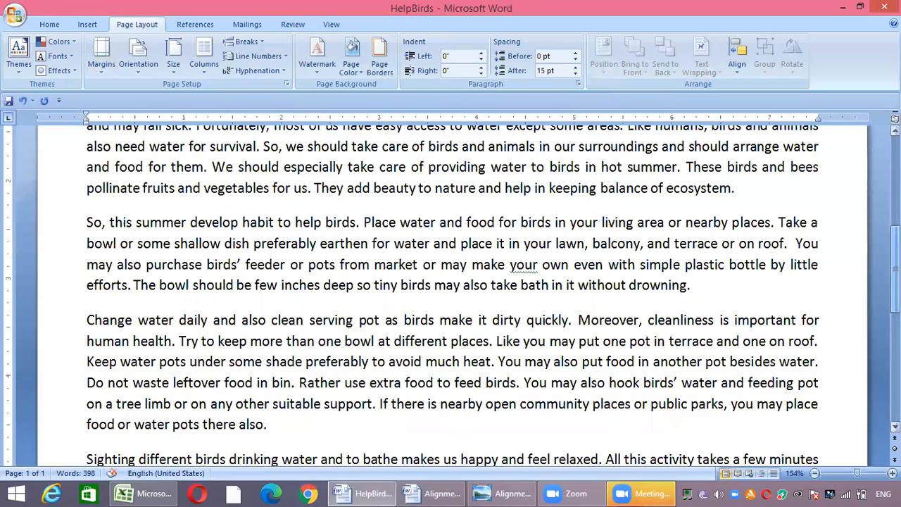
scroll(268, 258, "up", 6)
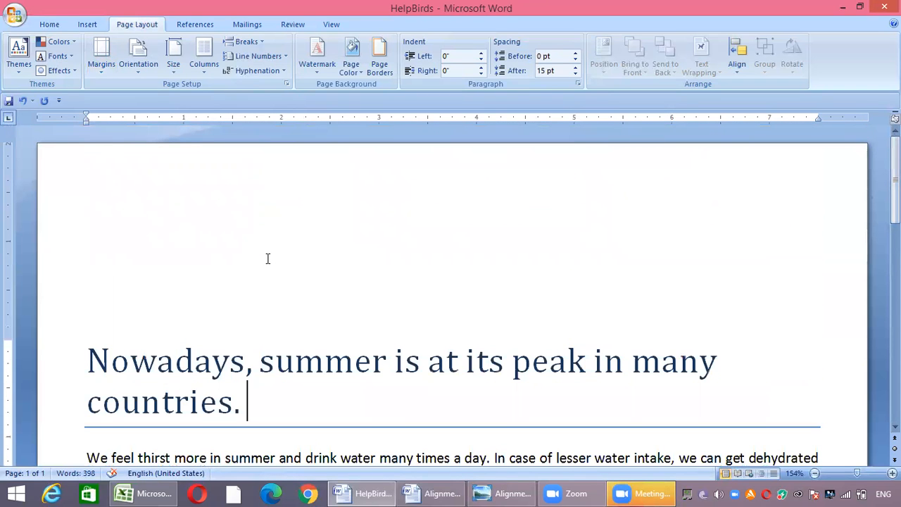
left_click(16, 25)
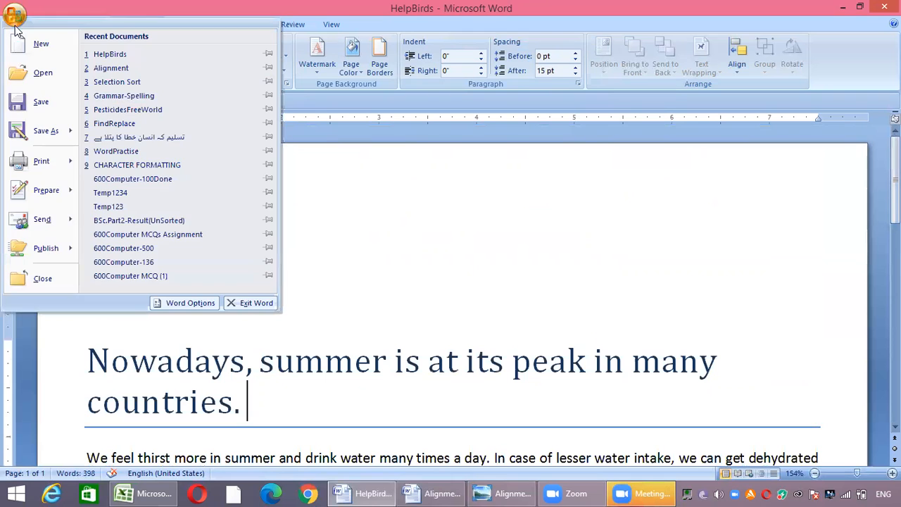
left_click(51, 169)
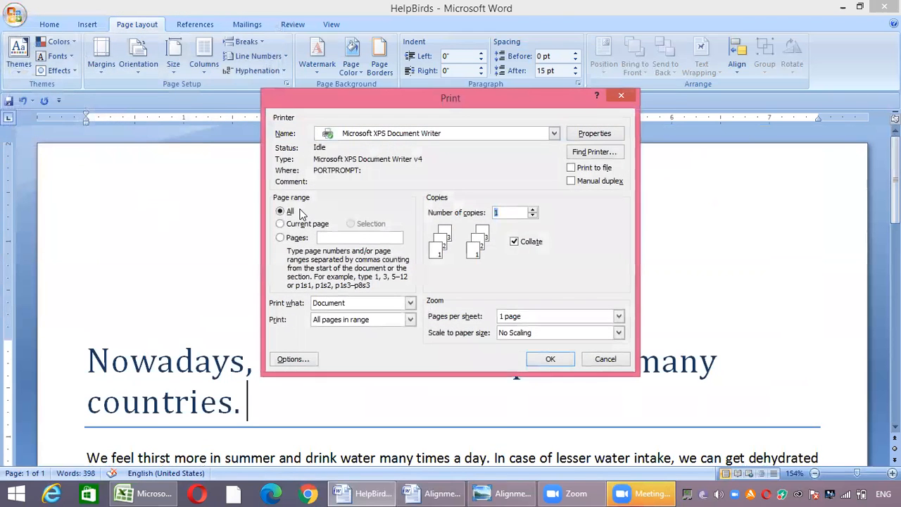
left_click(605, 359)
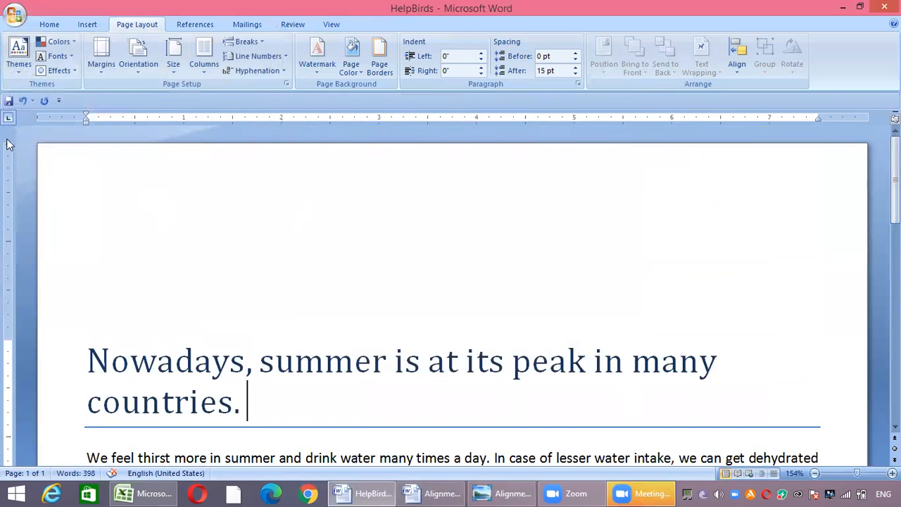
double_click(15, 21)
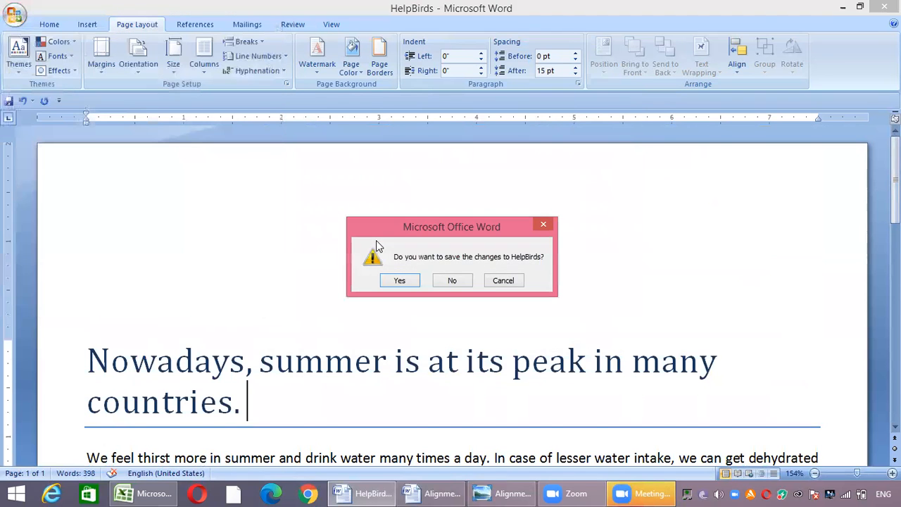
left_click(513, 281)
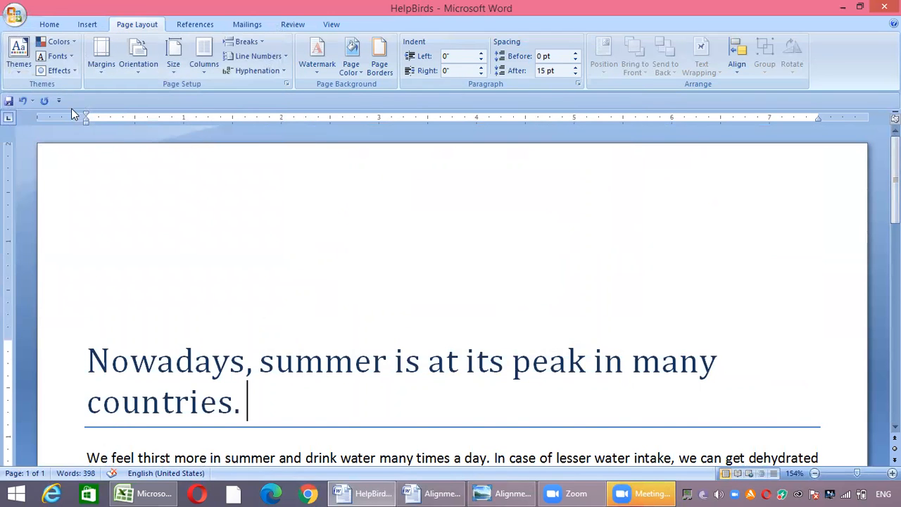
Examine the page with its custom margins in print preview, and return to the document.
left_click(16, 22)
mouse_move(23, 161)
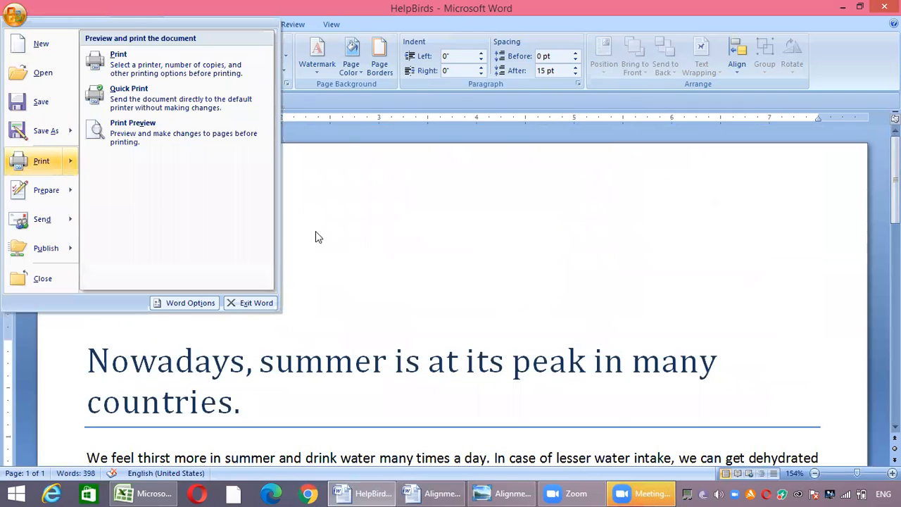
left_click(176, 133)
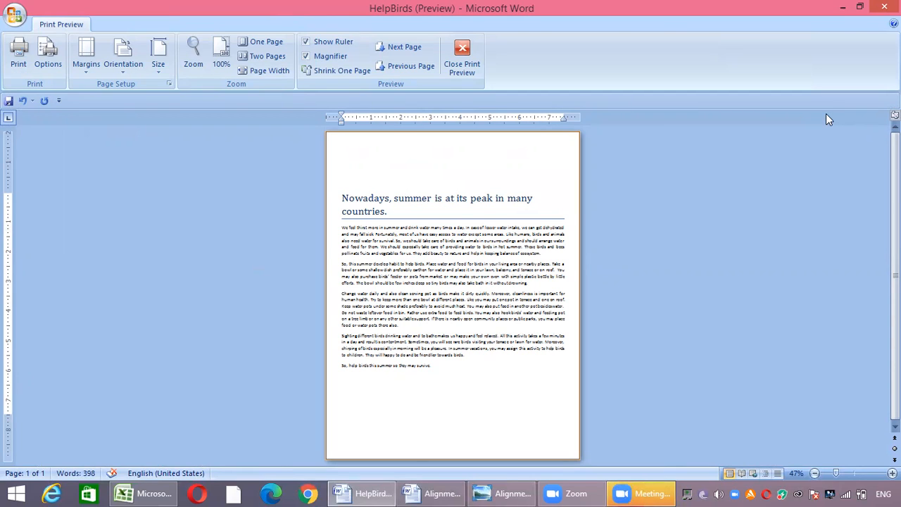
left_click(875, 10)
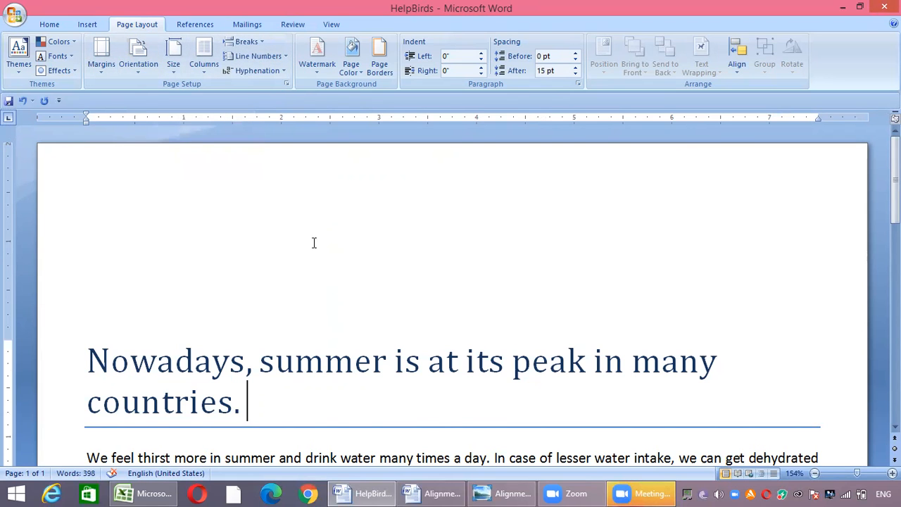
Undo the custom margin change and set the page orientation to Landscape.
key("ctrl+z")
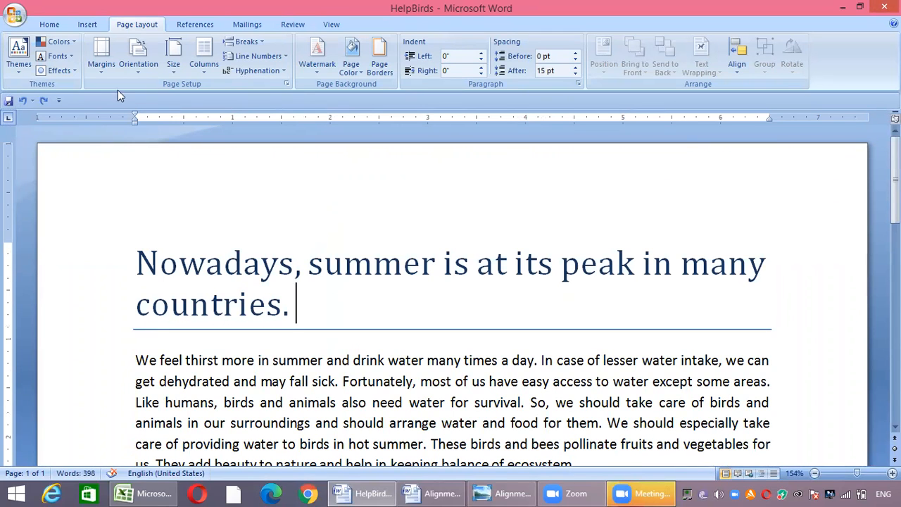
left_click(138, 70)
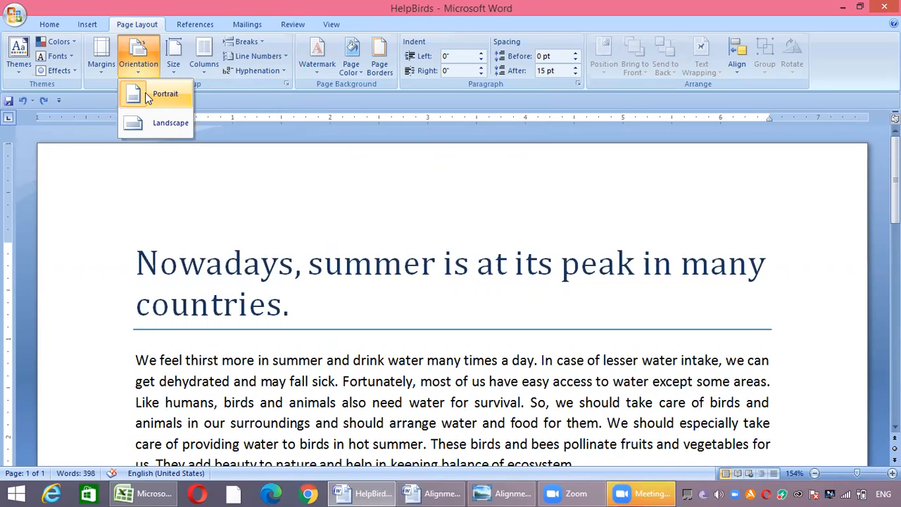
left_click(150, 128)
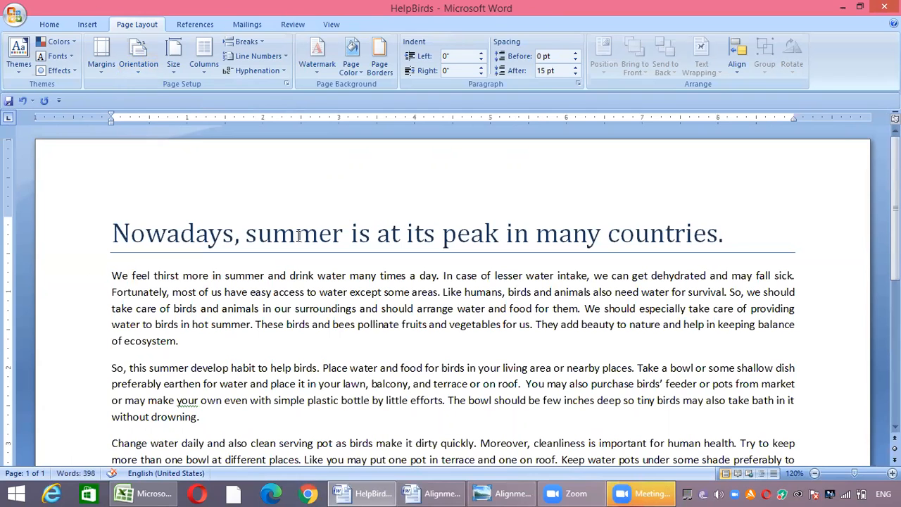
Open the print preview to examine the document's landscape page layout.
left_click(17, 15)
mouse_move(49, 166)
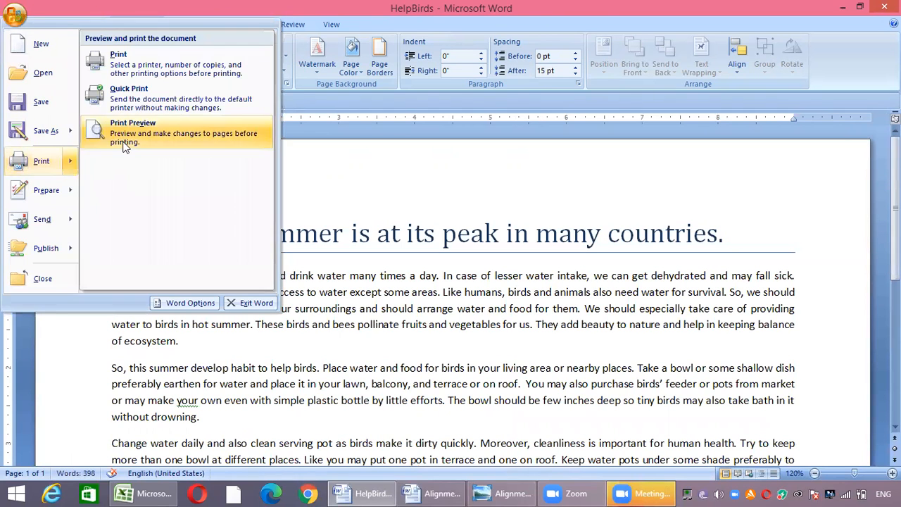
left_click(124, 133)
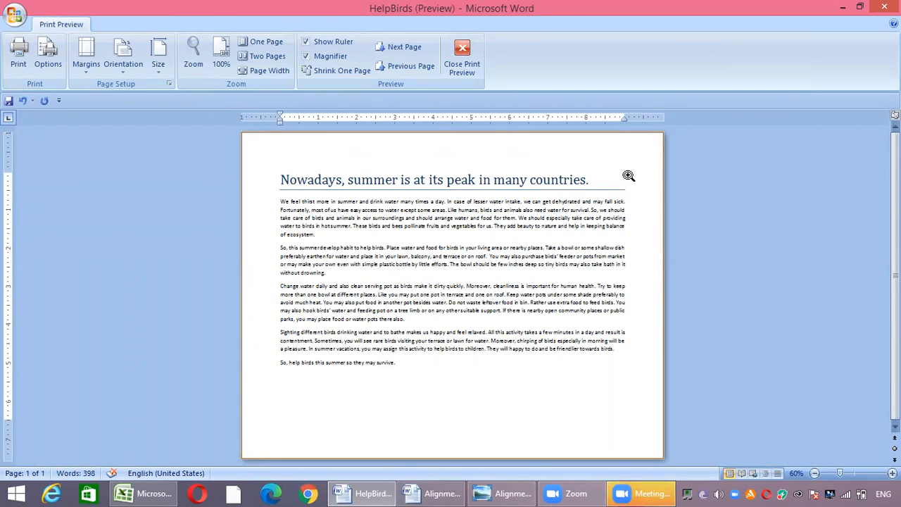
Set the page orientation to Portrait in the print preview and close the preview.
left_click(123, 71)
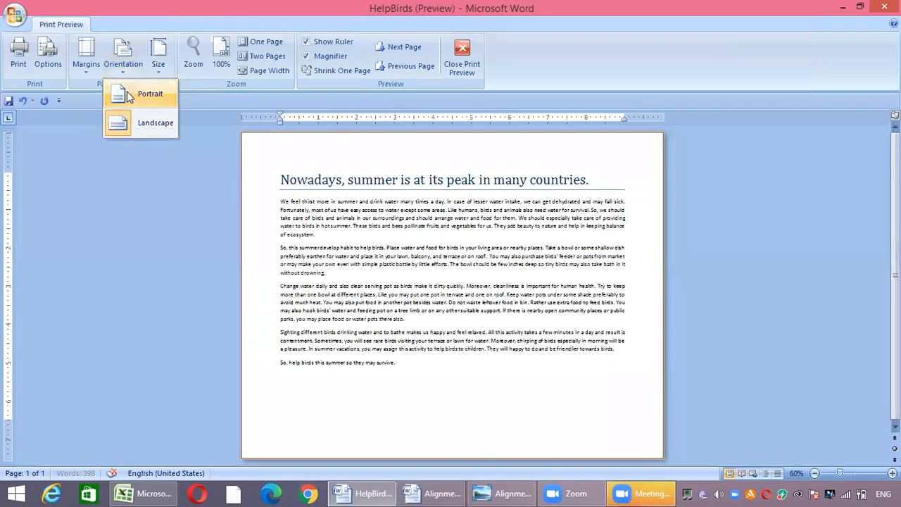
left_click(126, 92)
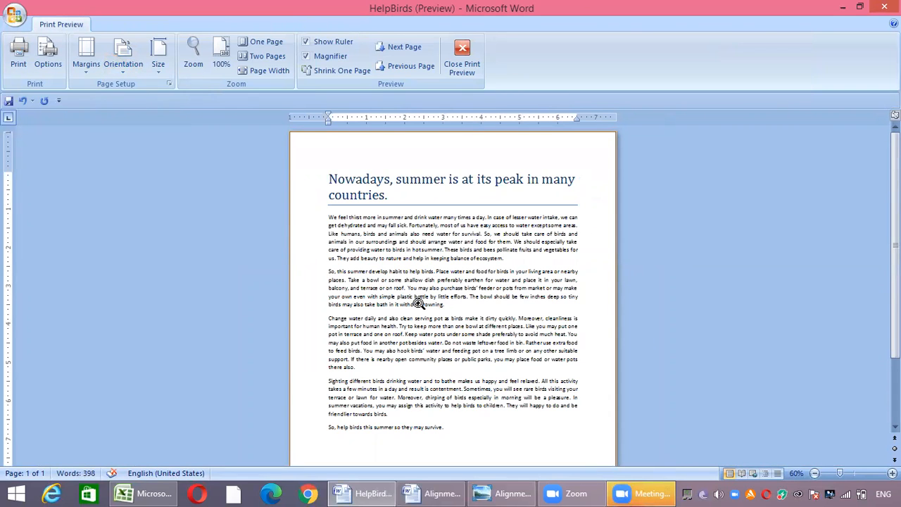
left_click(884, 6)
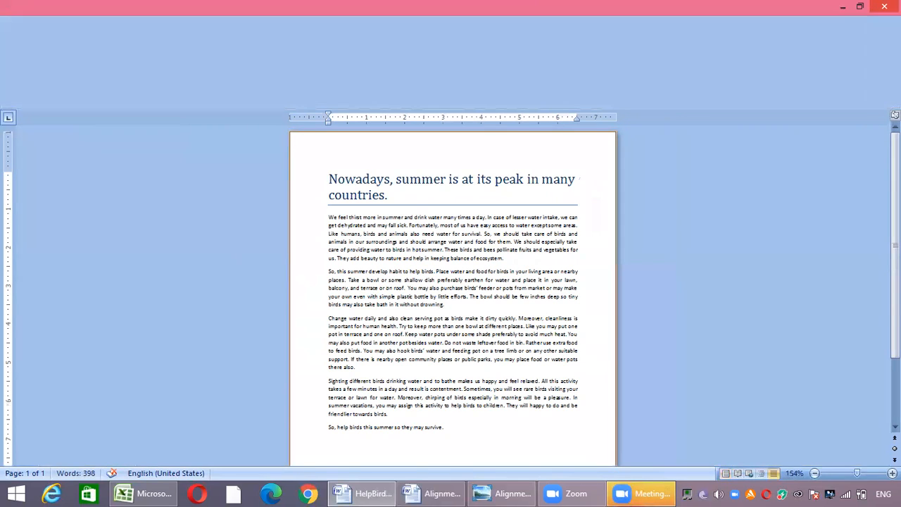
Review the remaining alignment and line spacing tasks in the Alignment document, and return to the HelpBirds document.
left_click(450, 491)
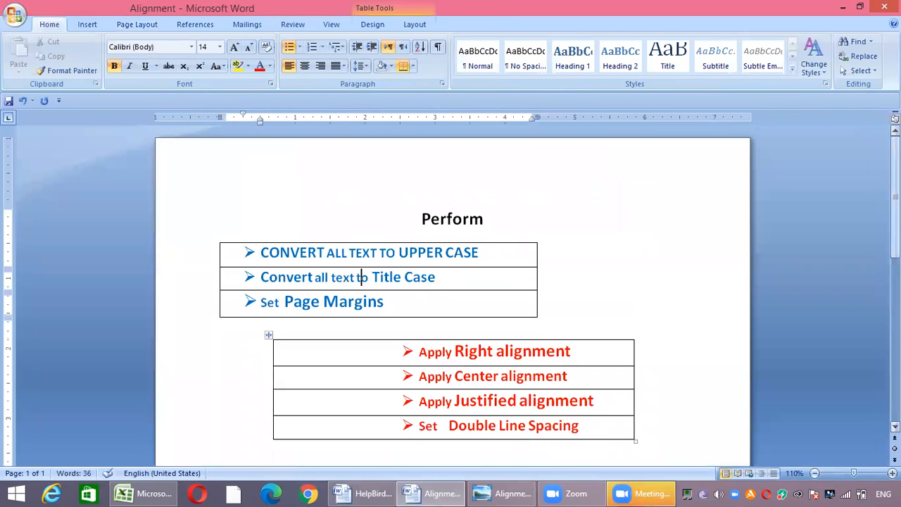
scroll(450, 296, "down", 3)
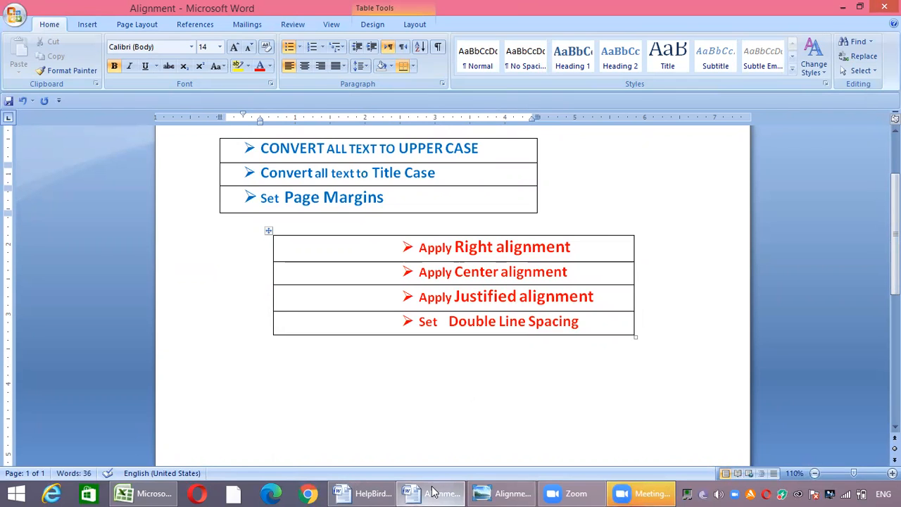
left_click(352, 492)
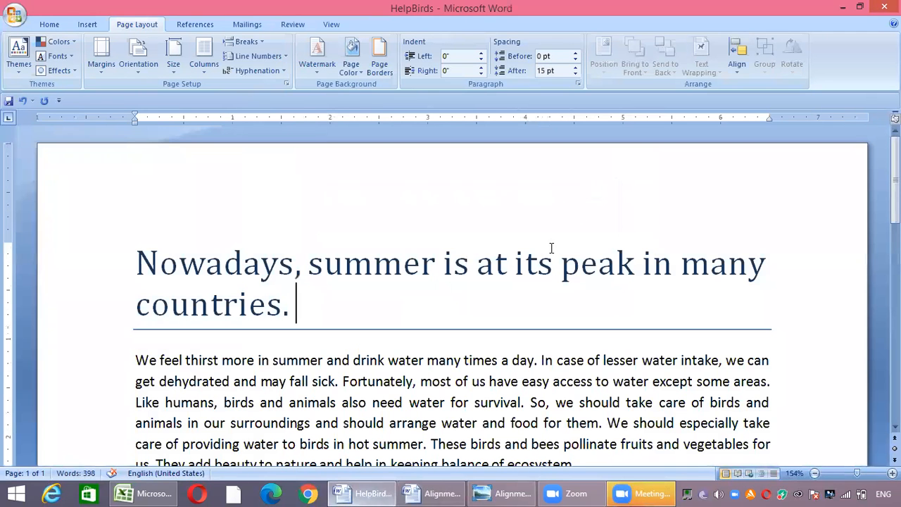
Left-align the first body paragraph below the title, and change it to right alignment.
scroll(435, 385, "down", 4)
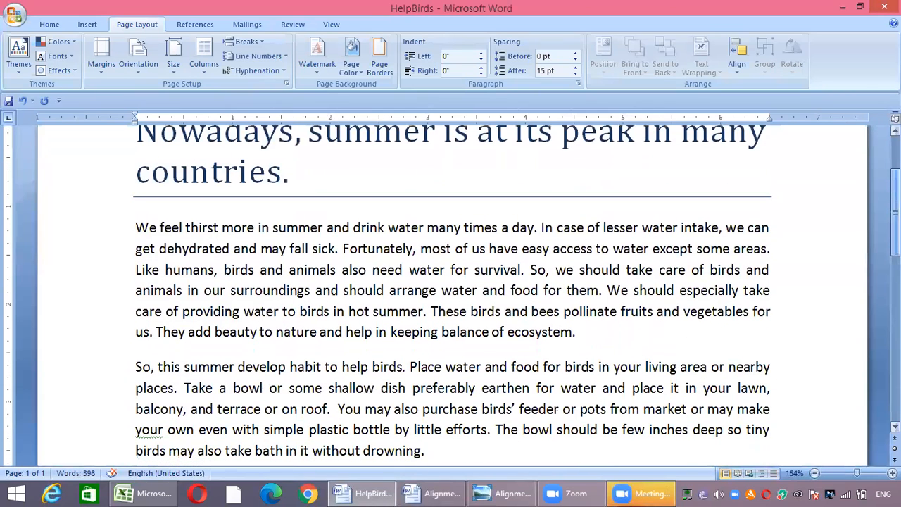
left_click_drag(588, 332, 146, 230)
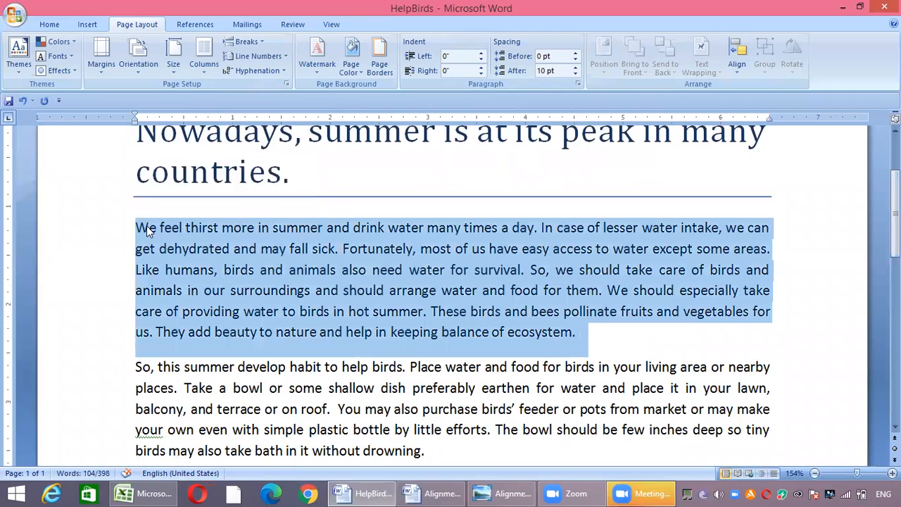
key("ctrl+l")
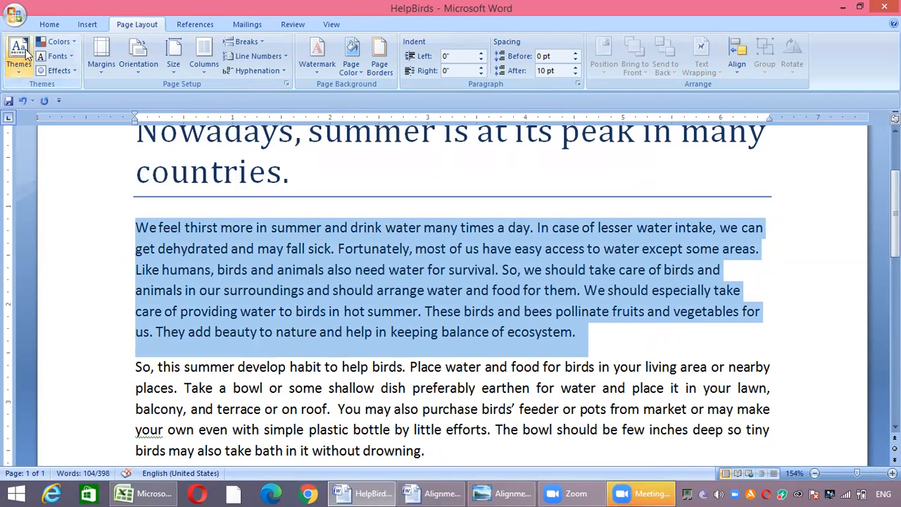
left_click(48, 26)
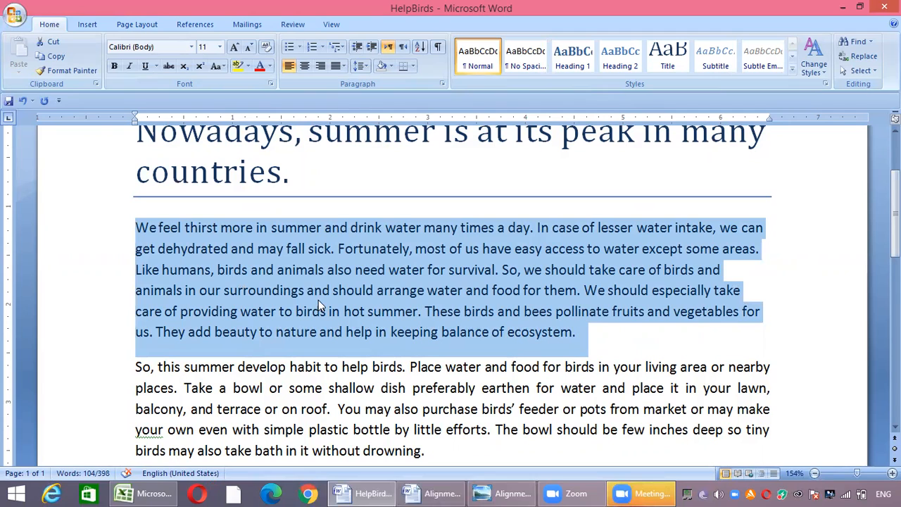
left_click(320, 66)
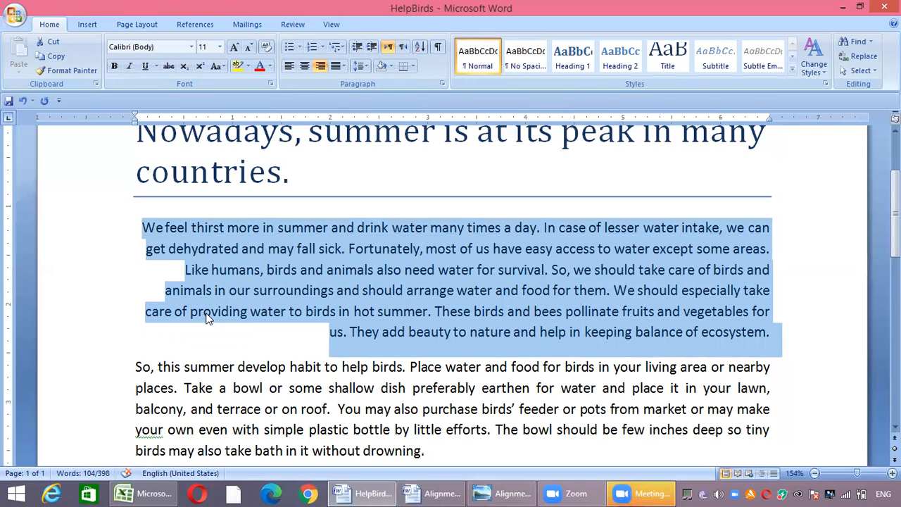
Split the document title into two lines after the word "summer".
scroll(895, 211, "up", 1)
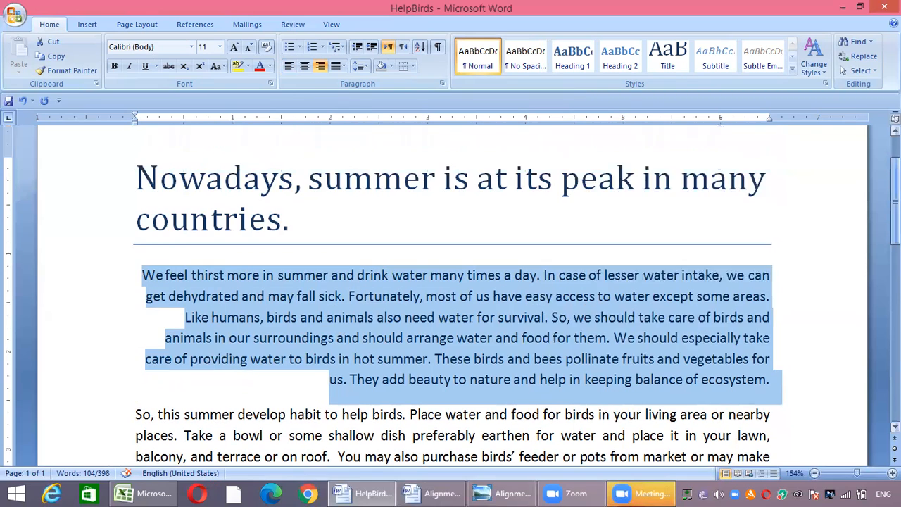
scroll(404, 237, "up", 1)
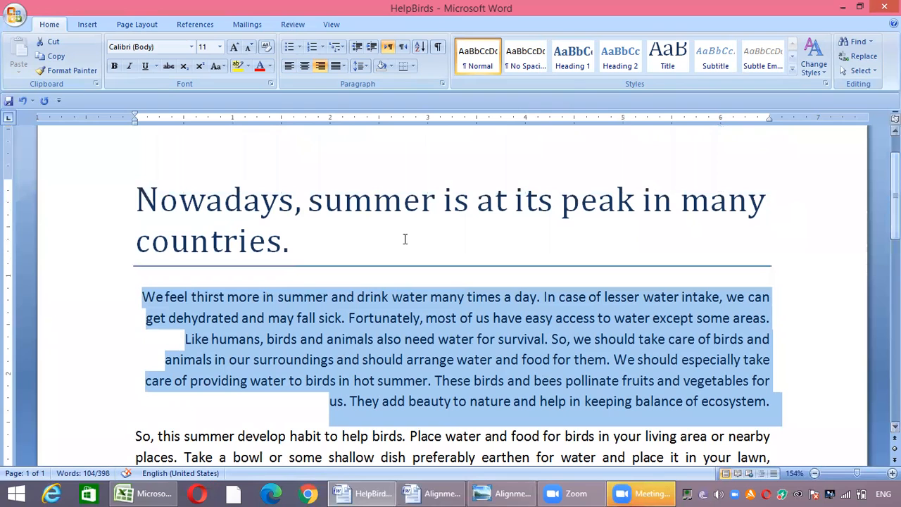
left_click(446, 198)
key("Return")
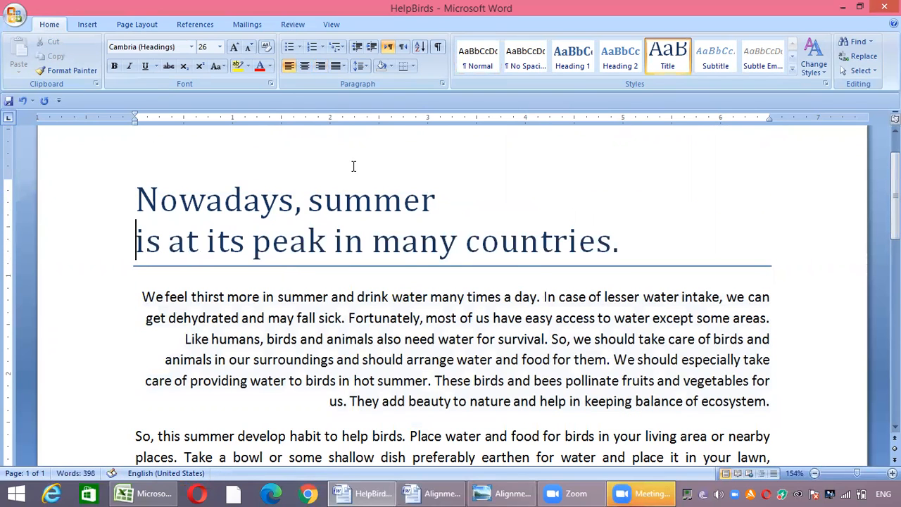
Try right and left alignment on the title line "Nowadays, summer", and center it.
left_click_drag(137, 200, 440, 205)
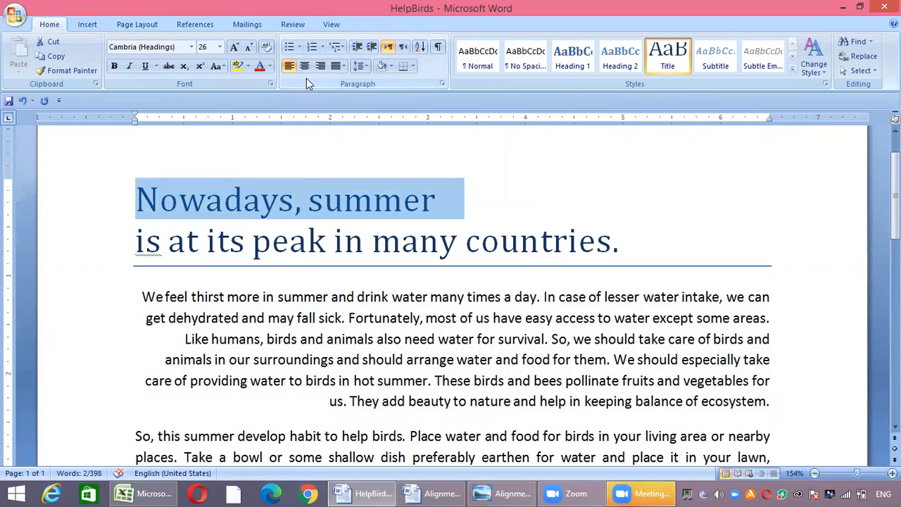
left_click(321, 68)
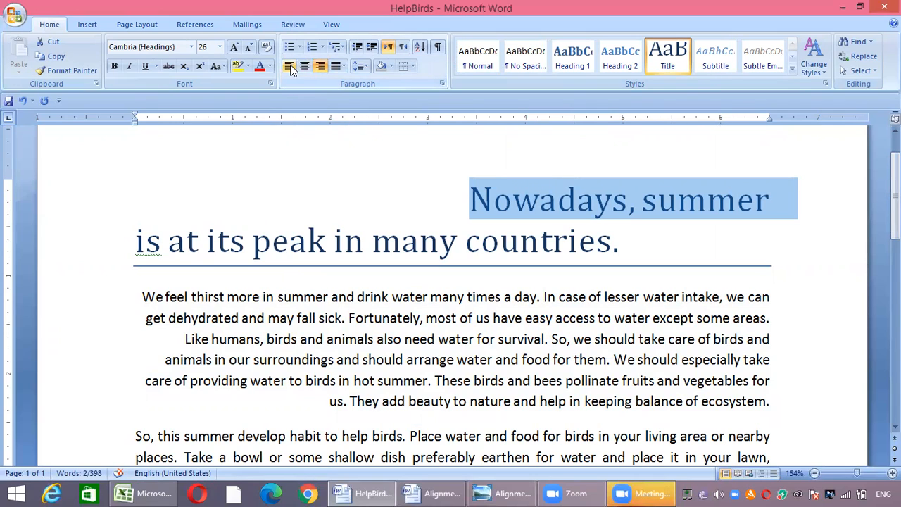
left_click(290, 67)
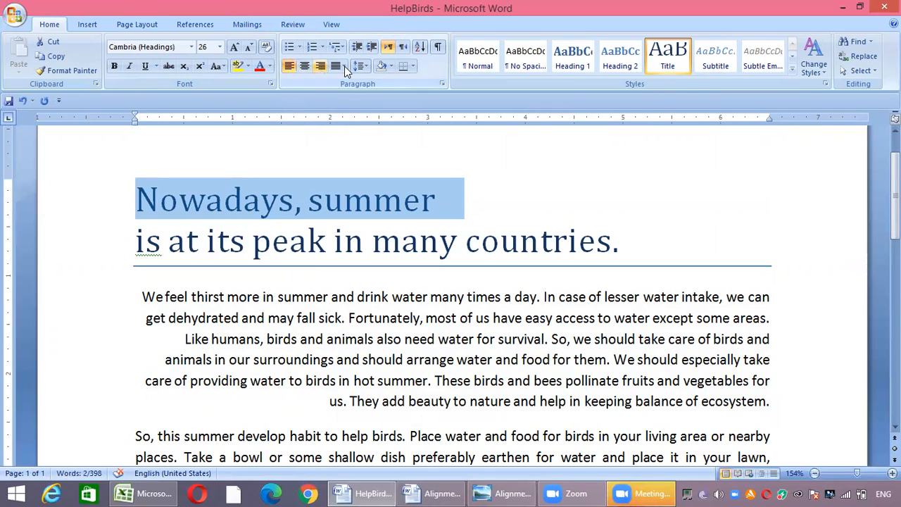
left_click(303, 69)
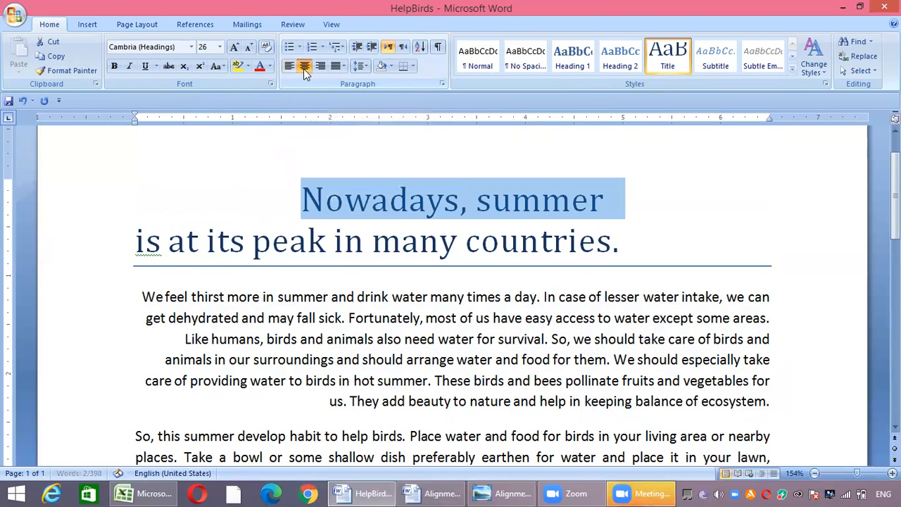
left_click(425, 214)
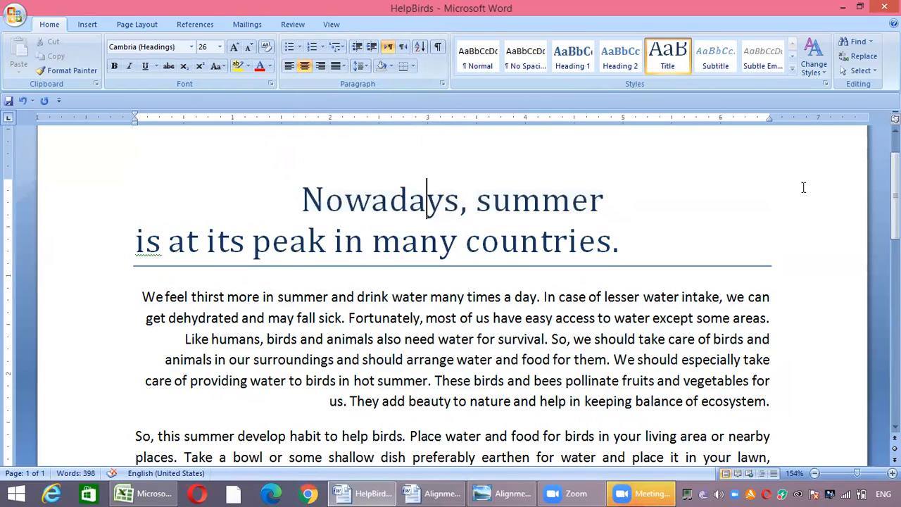
Justify the right-aligned first body paragraph.
scroll(878, 195, "down", 1)
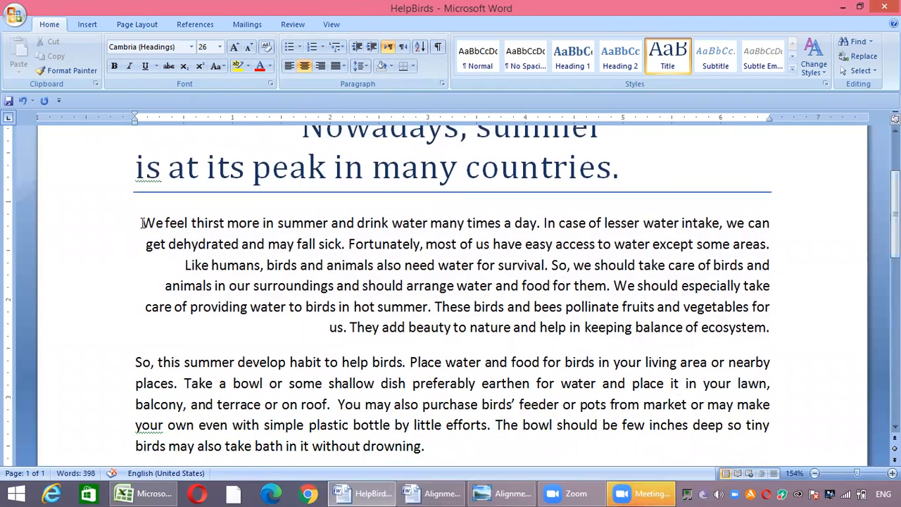
left_click_drag(142, 223, 769, 328)
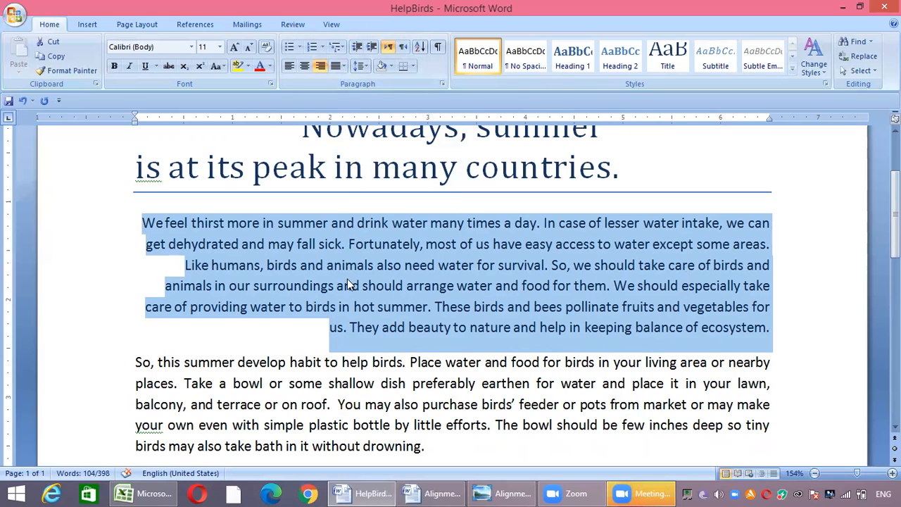
left_click(340, 67)
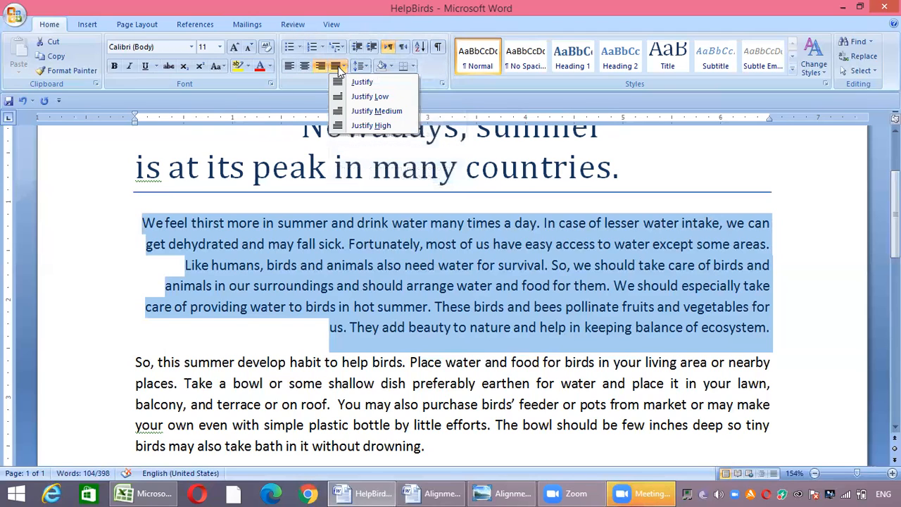
left_click(359, 96)
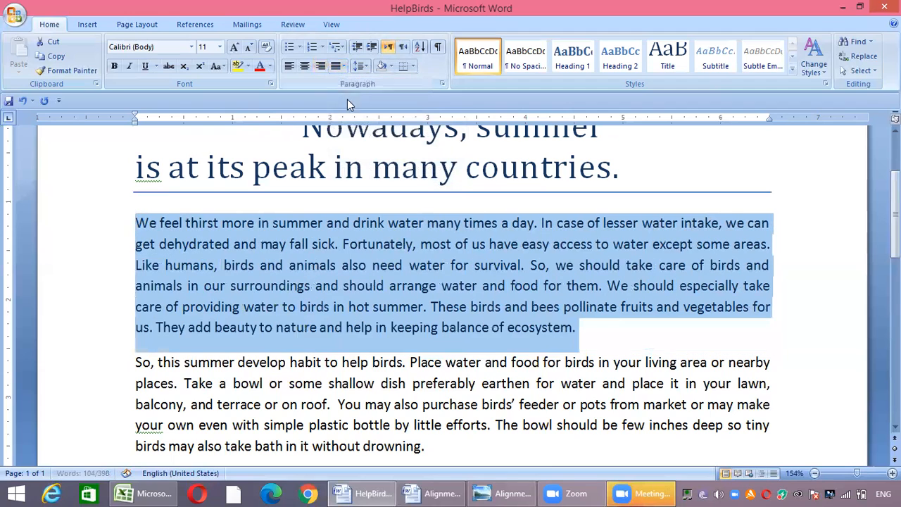
left_click(628, 342)
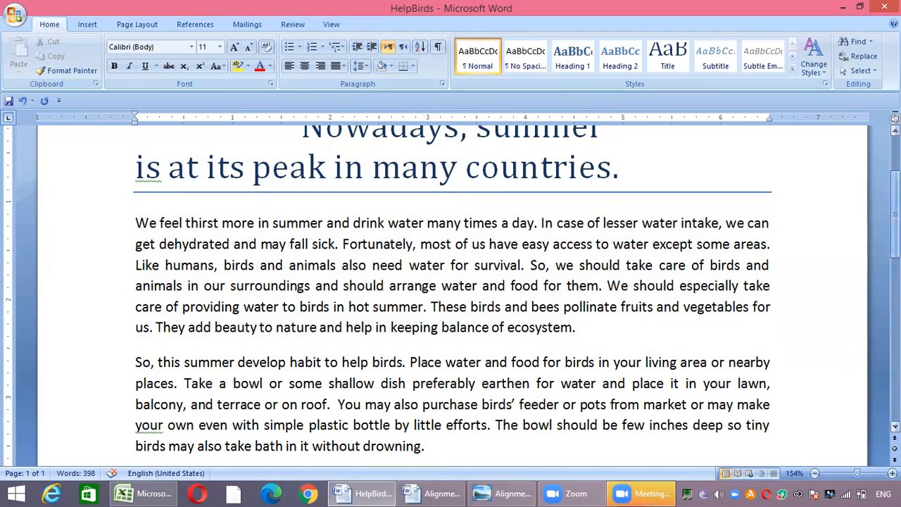
Set the line spacing of the first body paragraph to Double in its paragraph settings.
scroll(894, 211, "down", 1)
scroll(894, 211, "down", 2)
scroll(895, 211, "up", 3)
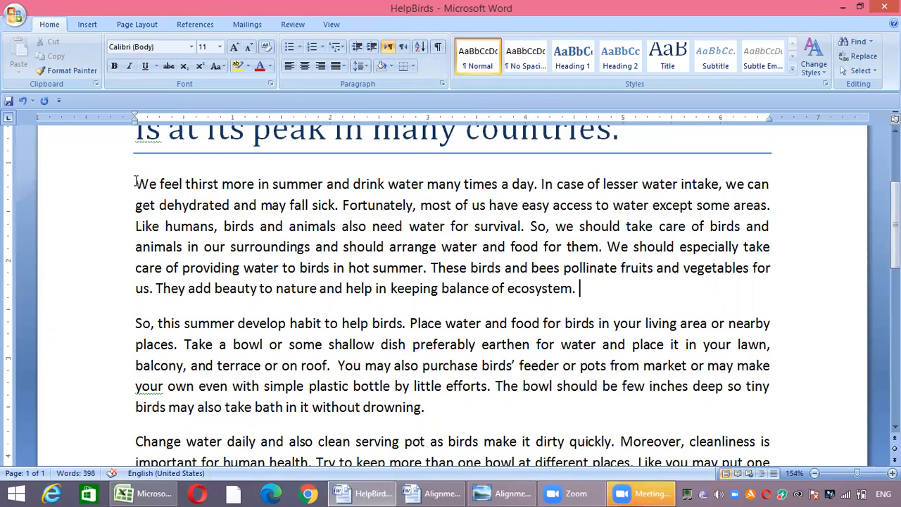
left_click_drag(138, 184, 580, 287)
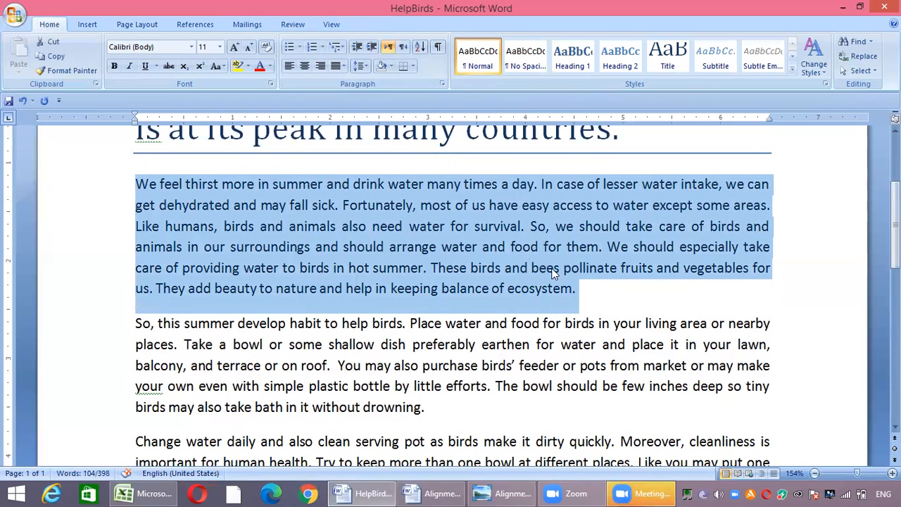
right_click(465, 225)
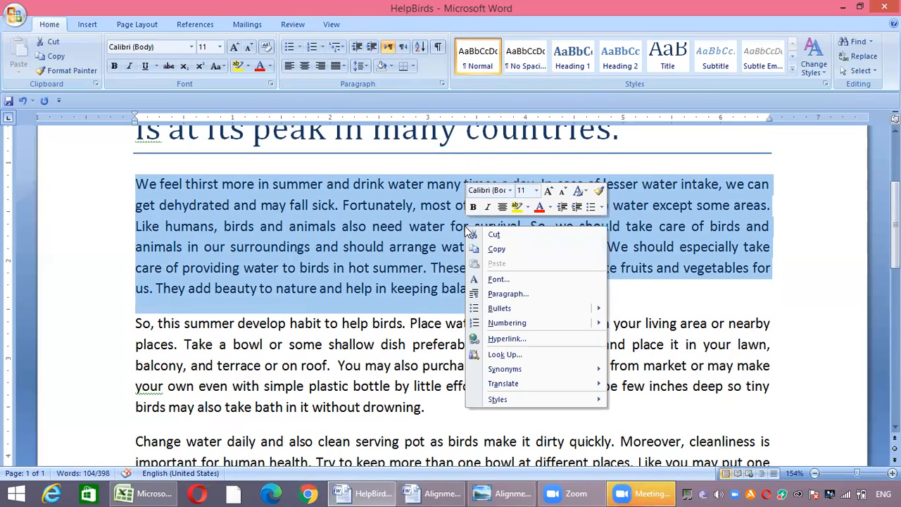
left_click(495, 295)
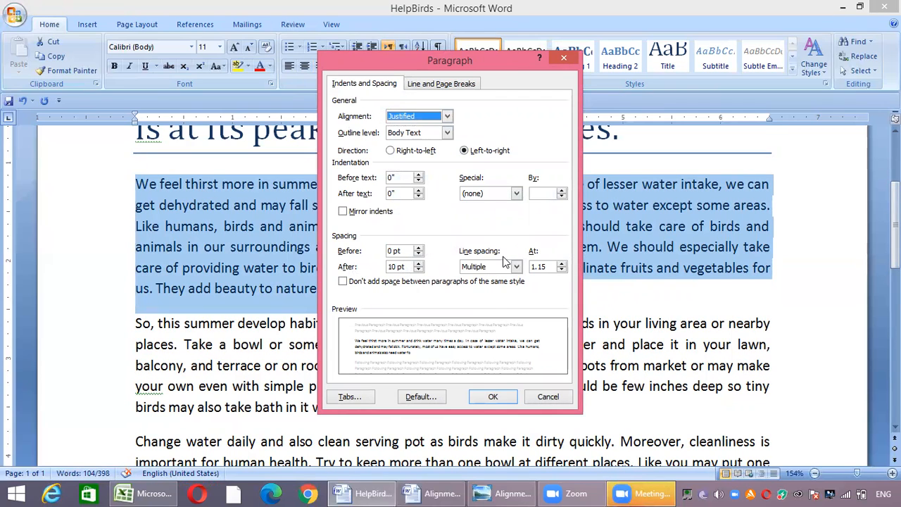
left_click(516, 269)
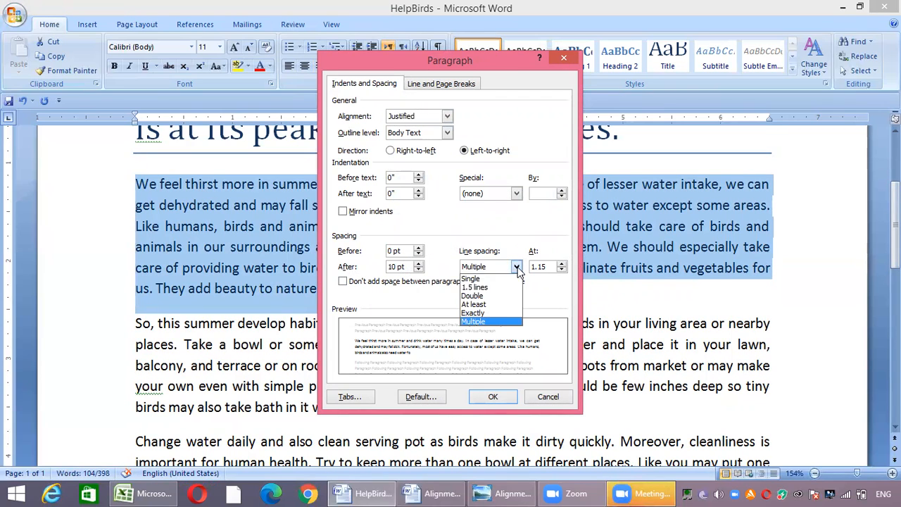
left_click(487, 297)
left_click(492, 396)
left_click(489, 377)
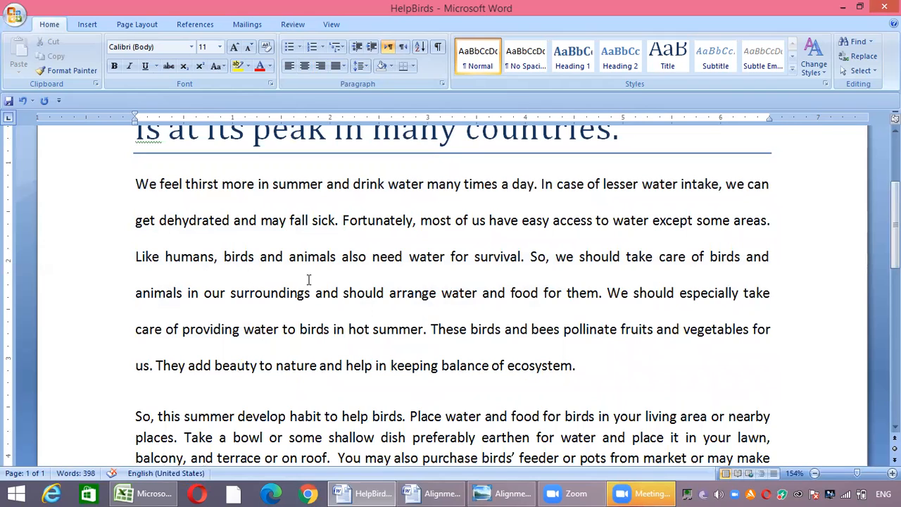
Set the first body paragraph's line spacing to Single and enable "Don't add space between paragraphs of the same style".
left_click_drag(577, 367, 138, 184)
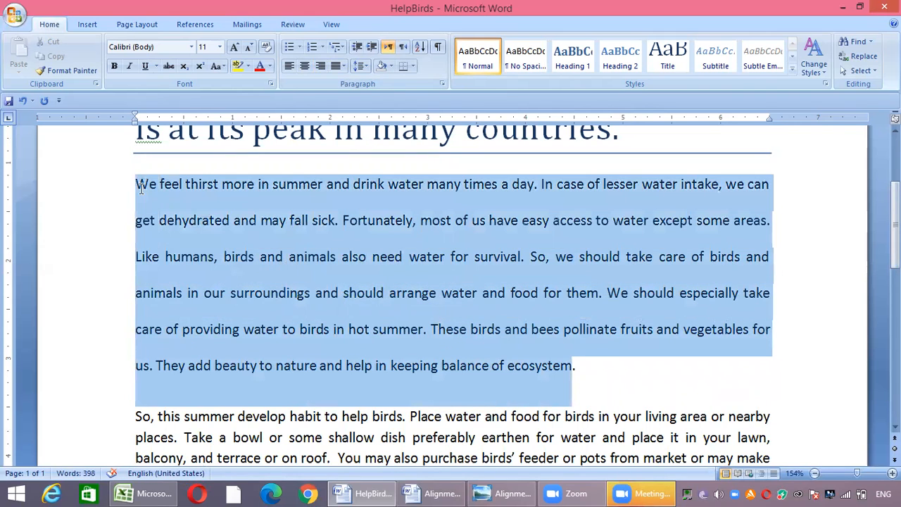
right_click(214, 206)
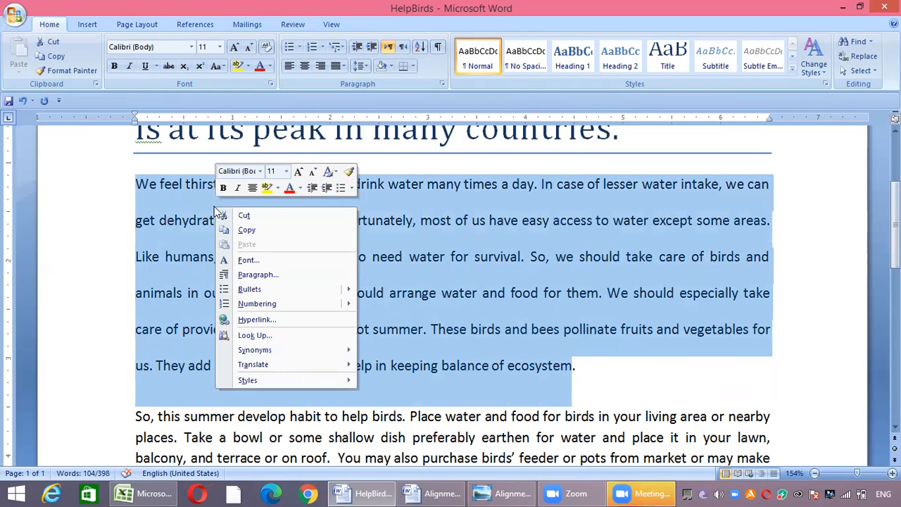
left_click(251, 274)
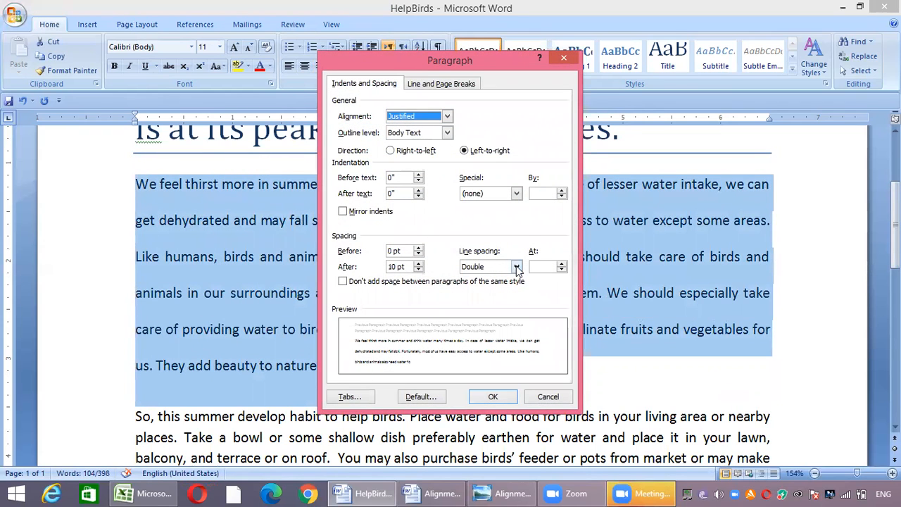
left_click(516, 266)
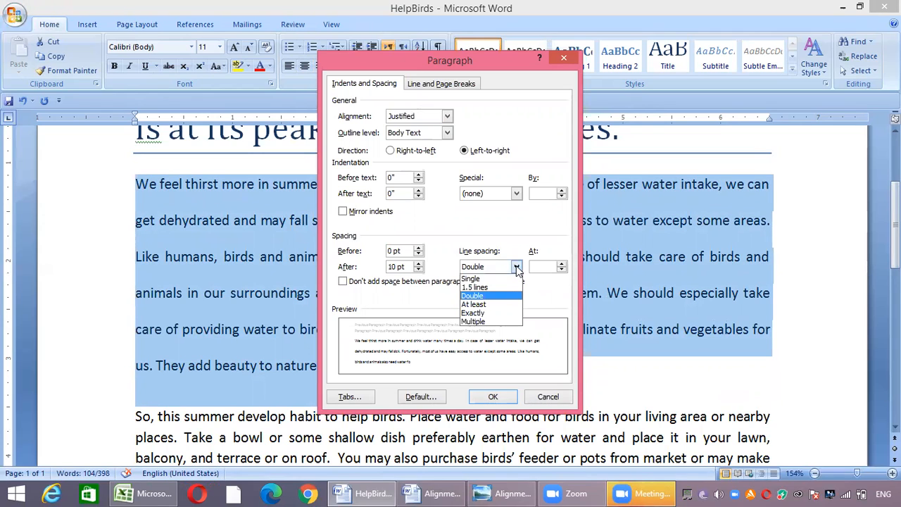
left_click(492, 278)
left_click(493, 282)
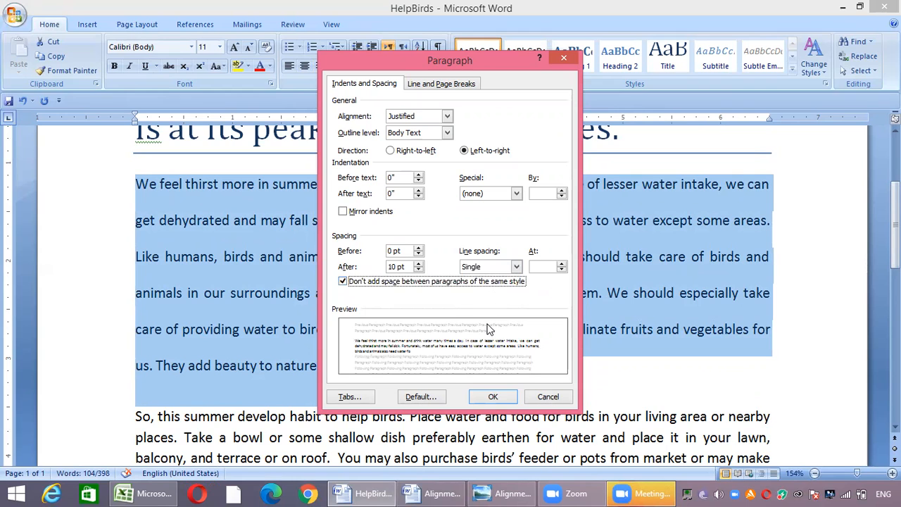
left_click(493, 398)
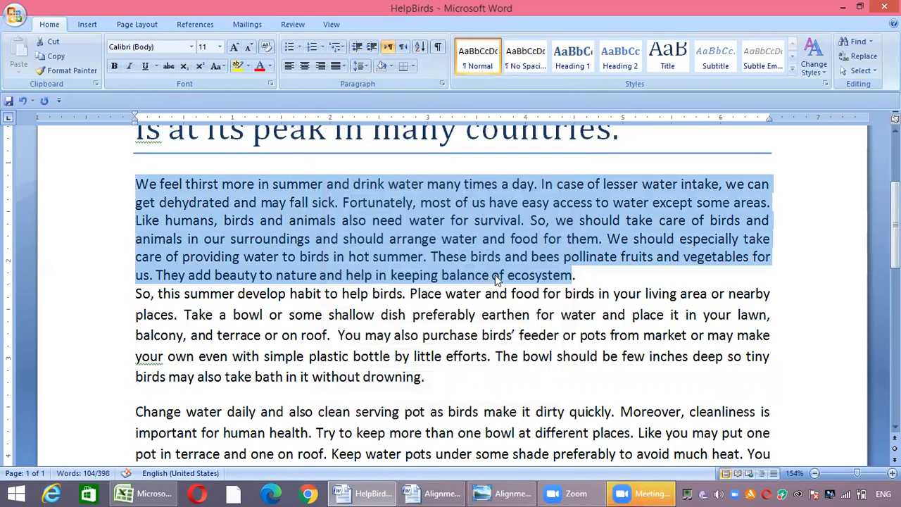
left_click(498, 275)
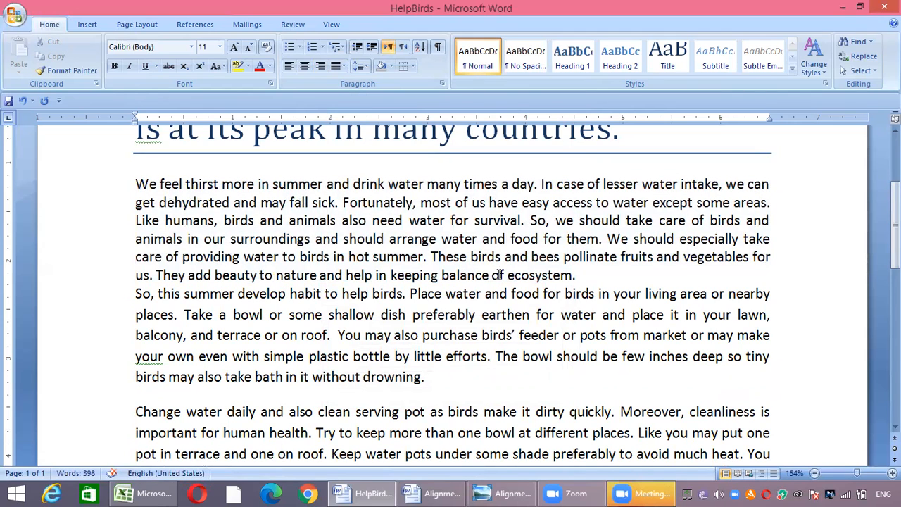